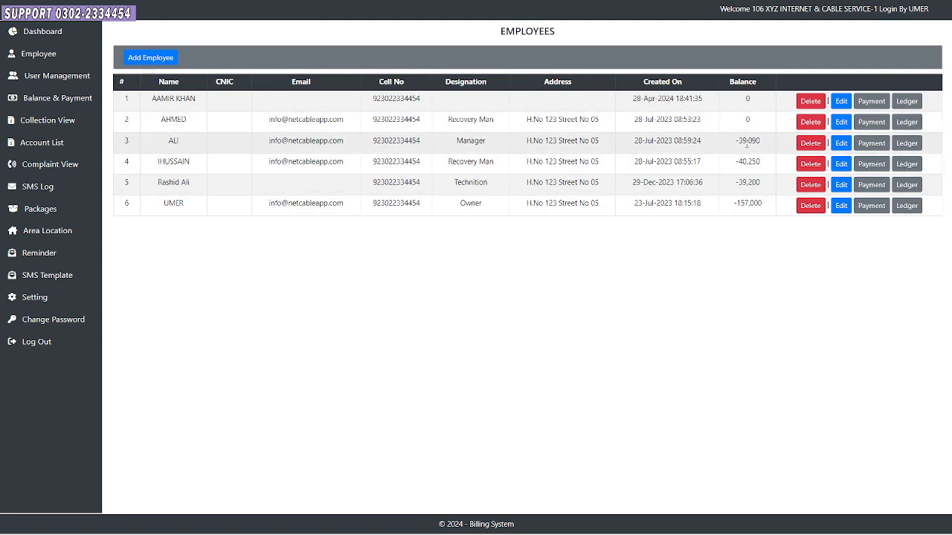
# - Check the balance of the employee designated Owner in the employee list
pyautogui.doubleClick(748, 203)
pyautogui.click(745, 202)
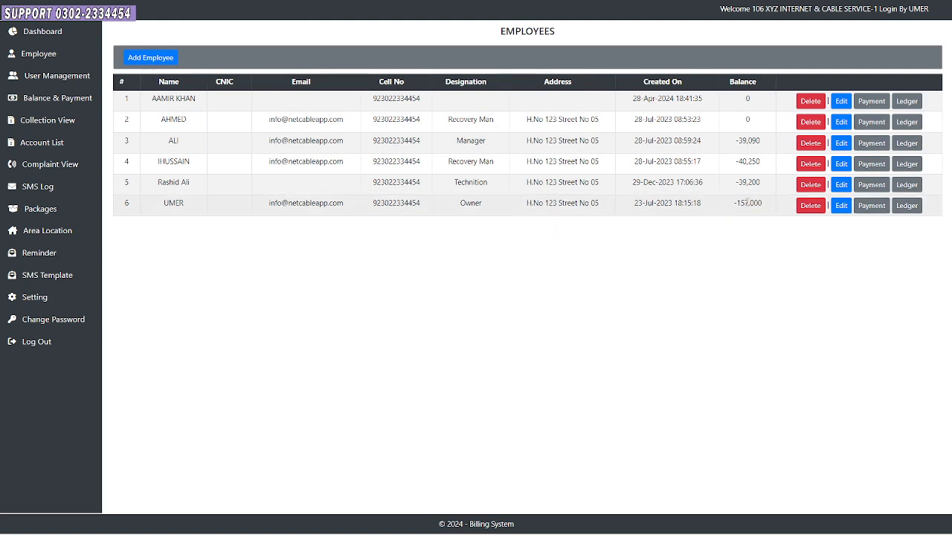
pyautogui.doubleClick(746, 203)
pyautogui.click(748, 251)
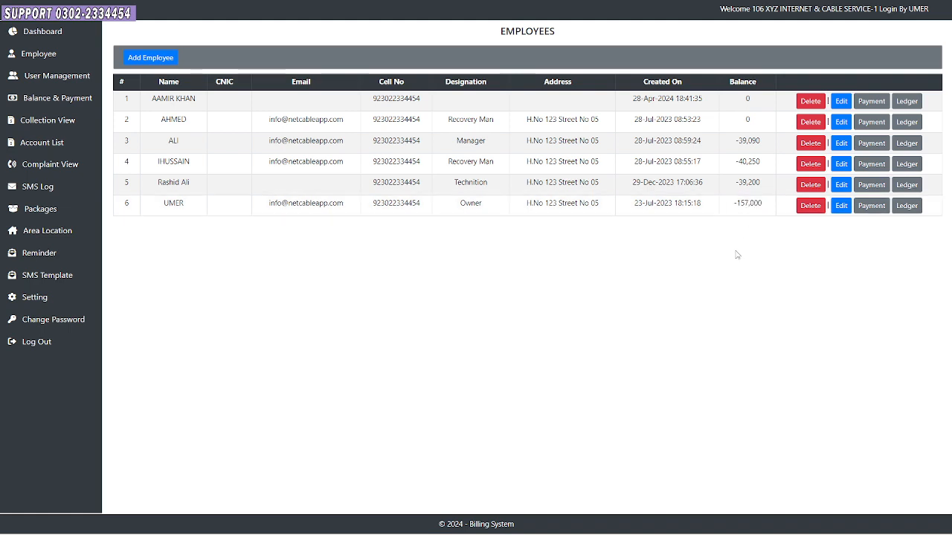
pyautogui.doubleClick(737, 203)
# - Filter the collection view to payments received by the Owner employee from 04/01/2024 to 04/30/2024
pyautogui.click(44, 125)
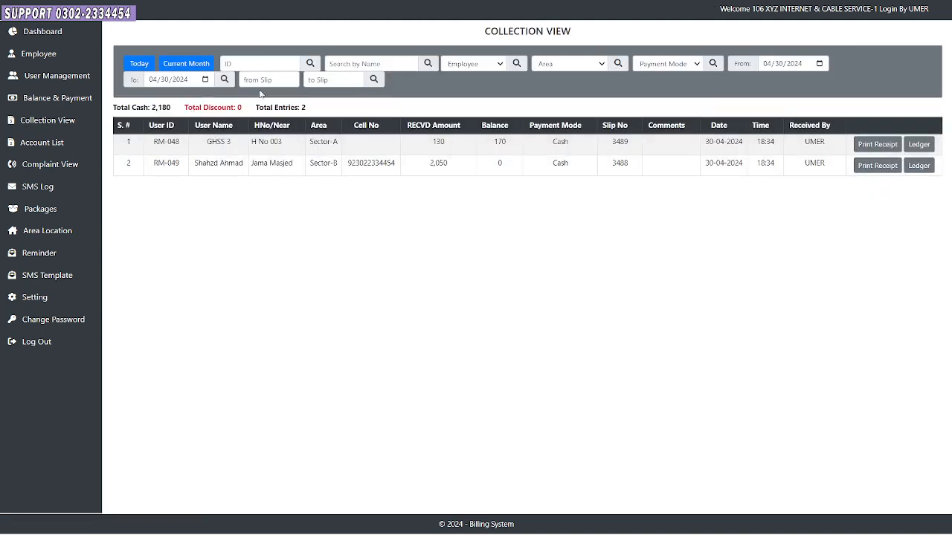
pyautogui.click(461, 60)
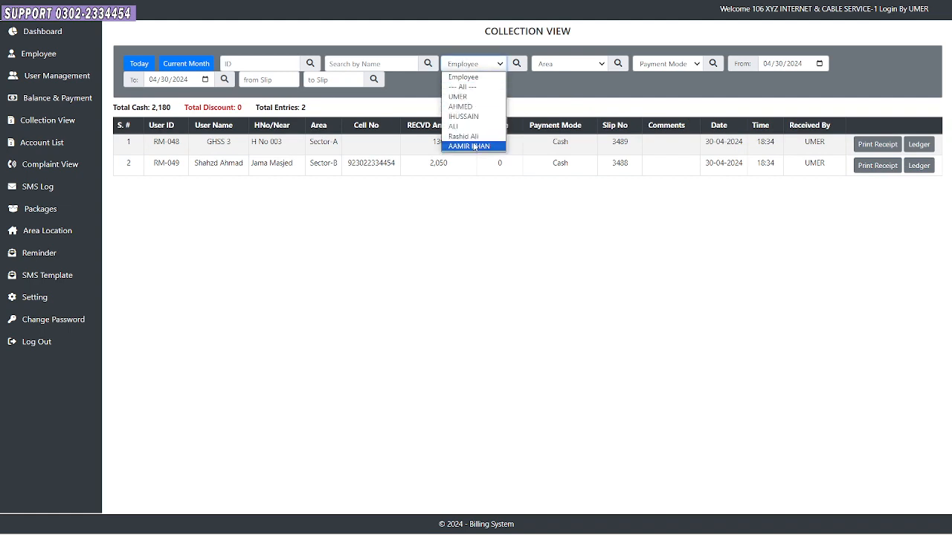
pyautogui.click(476, 97)
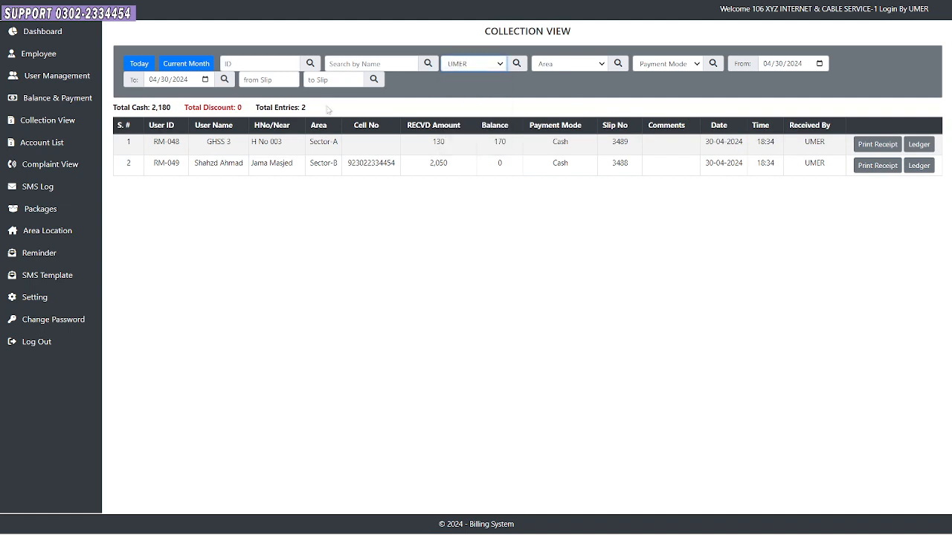
pyautogui.click(820, 63)
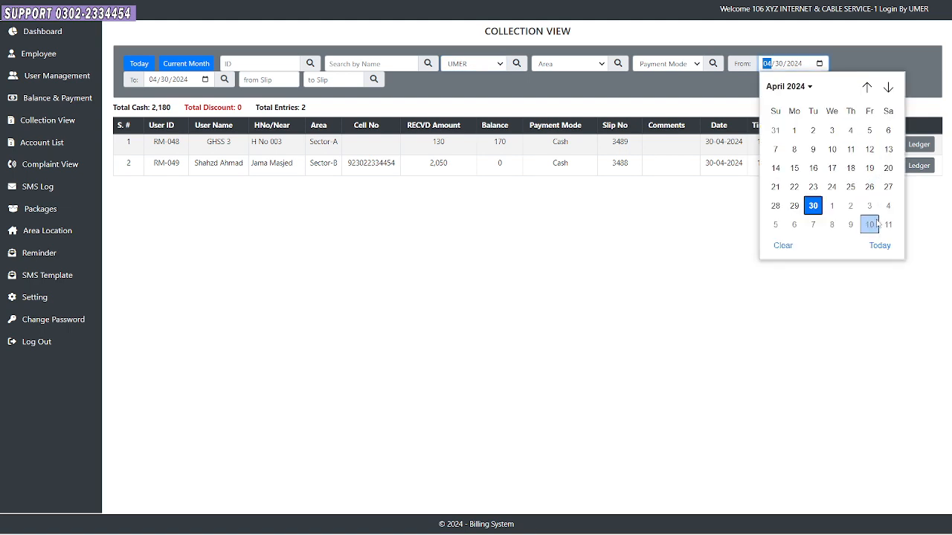
pyautogui.click(794, 130)
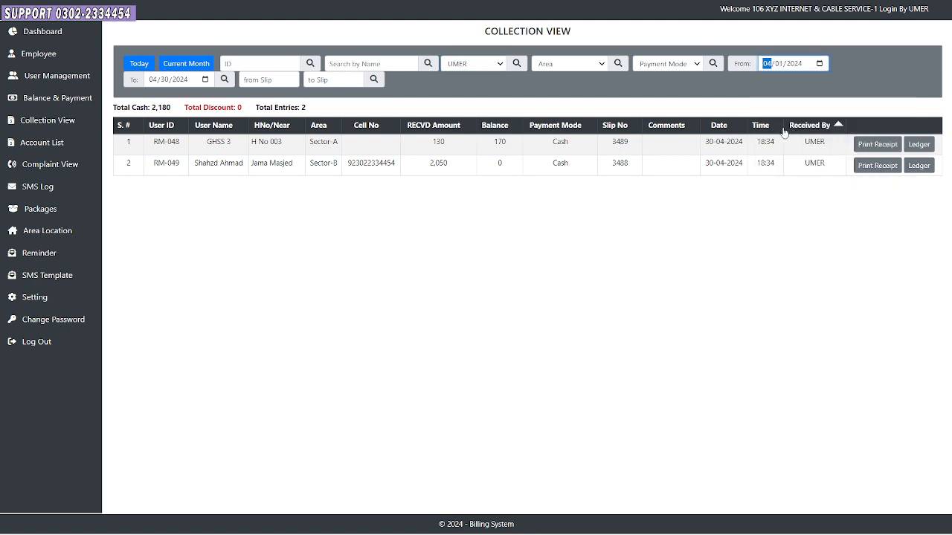
pyautogui.click(206, 80)
pyautogui.click(200, 222)
pyautogui.click(224, 80)
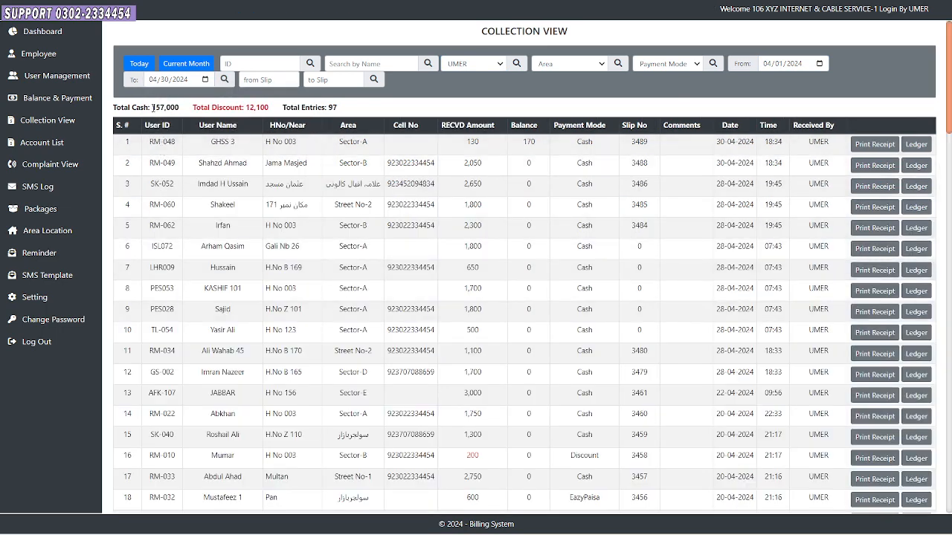
# - Examine the total cash and the individual entries of the filtered collections
pyautogui.moveTo(153, 107); pyautogui.dragTo(182, 107)
pyautogui.scroll(-15, 636, 419)
pyautogui.scroll(14, 635, 419)
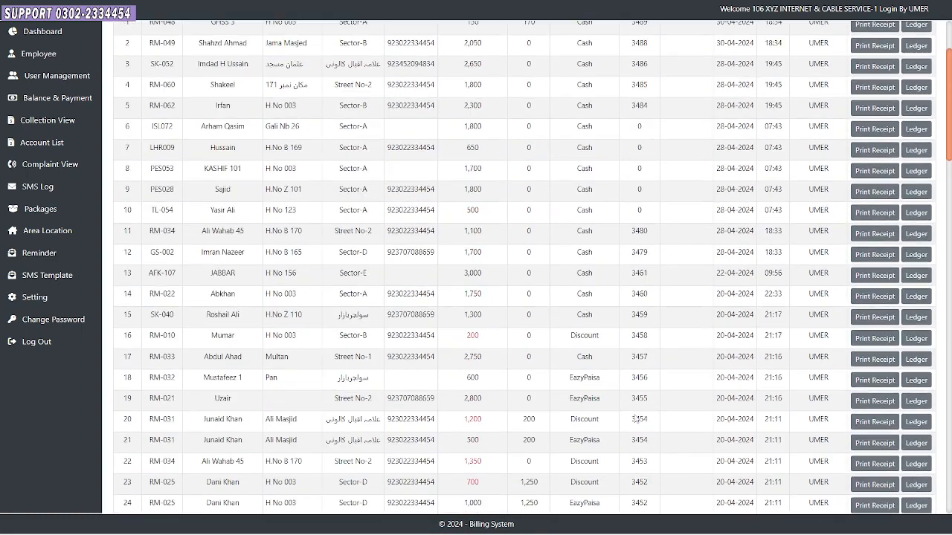
pyautogui.scroll(2, 636, 419)
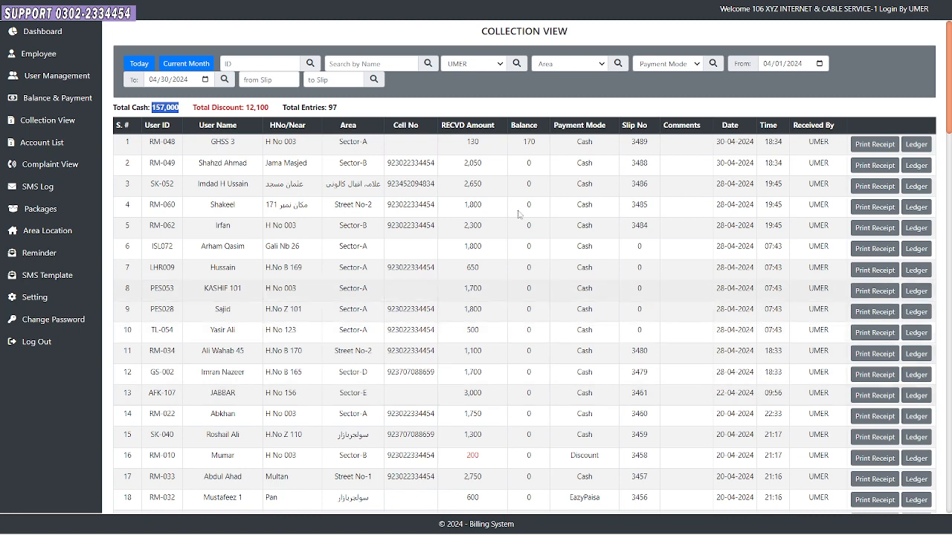
pyautogui.click(474, 64)
pyautogui.click(474, 65)
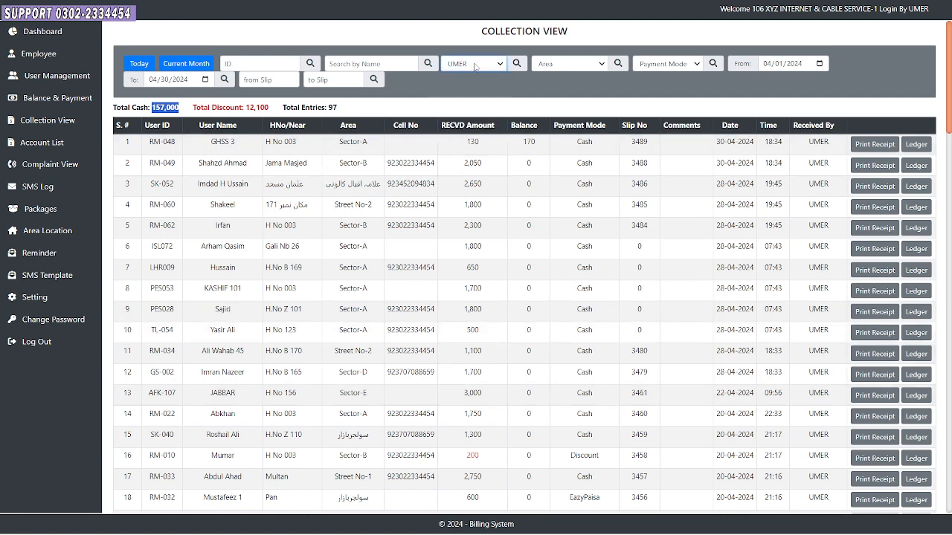
pyautogui.doubleClick(162, 108)
# - Record a received payment of 1000 in Cash for the second customer in the balance and payment list and save it
pyautogui.click(42, 102)
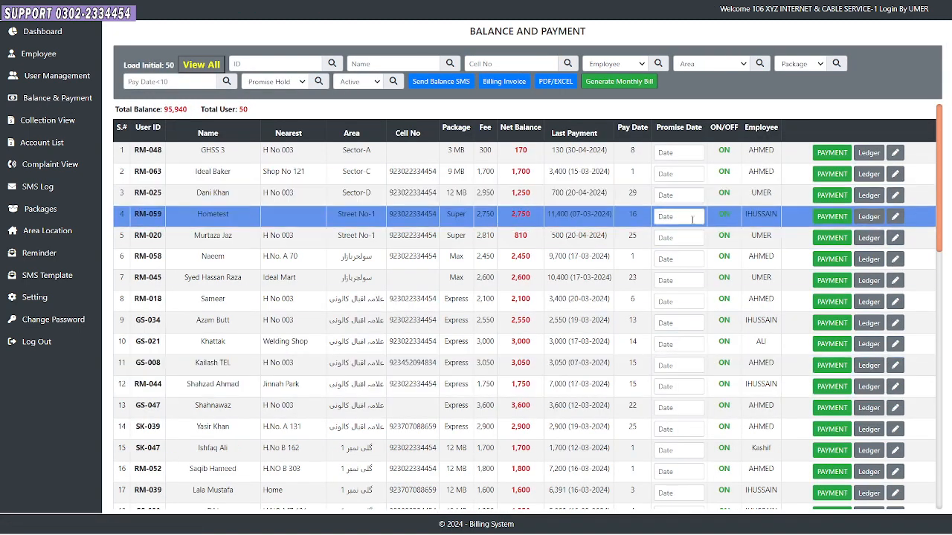
pyautogui.click(832, 174)
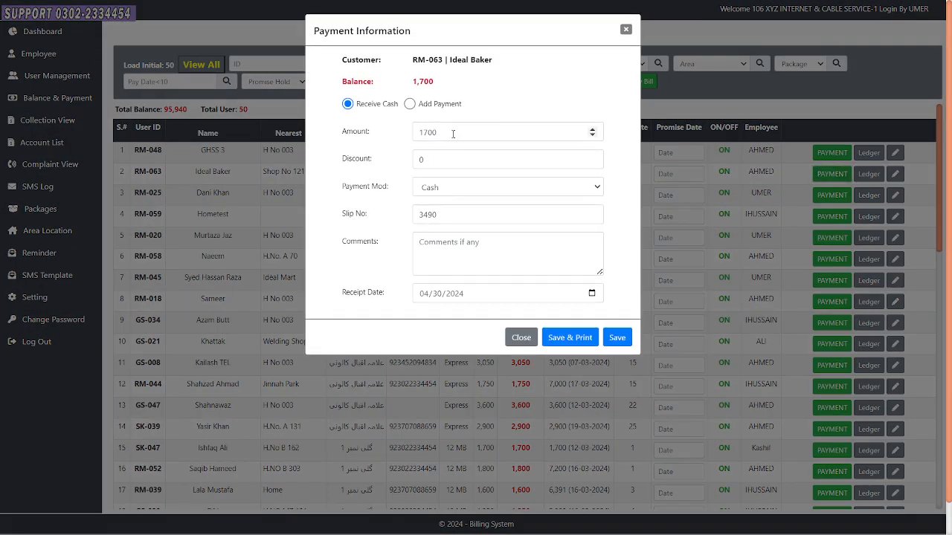
pyautogui.doubleClick(452, 132)
pyautogui.write('1000')
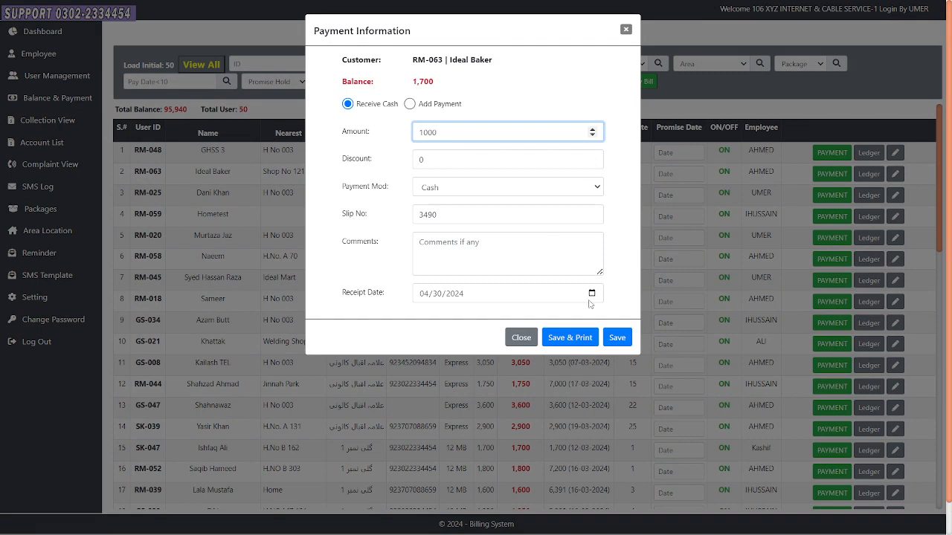
pyautogui.click(498, 190)
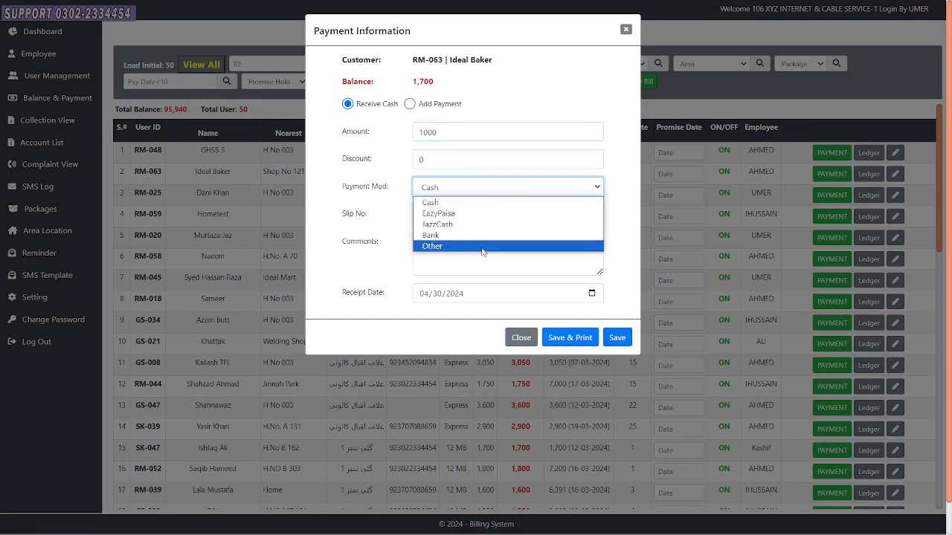
pyautogui.click(482, 203)
pyautogui.click(616, 338)
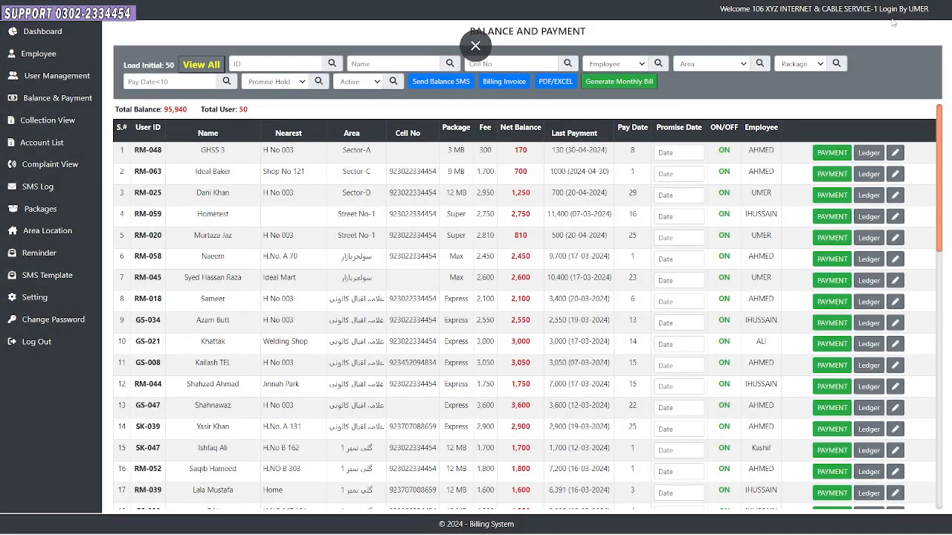
# - Filter the current month's collections by the Owner employee and check the total cash
pyautogui.click(34, 123)
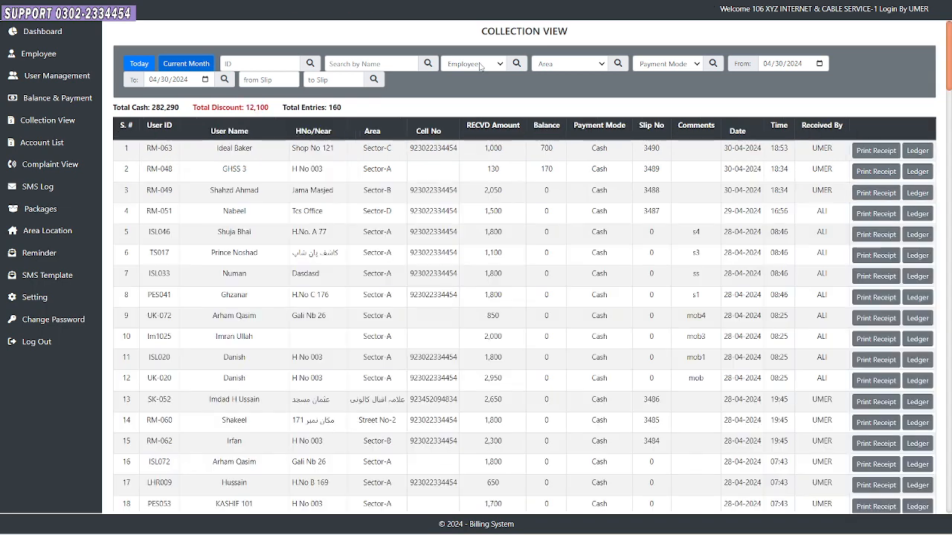
pyautogui.click(478, 64)
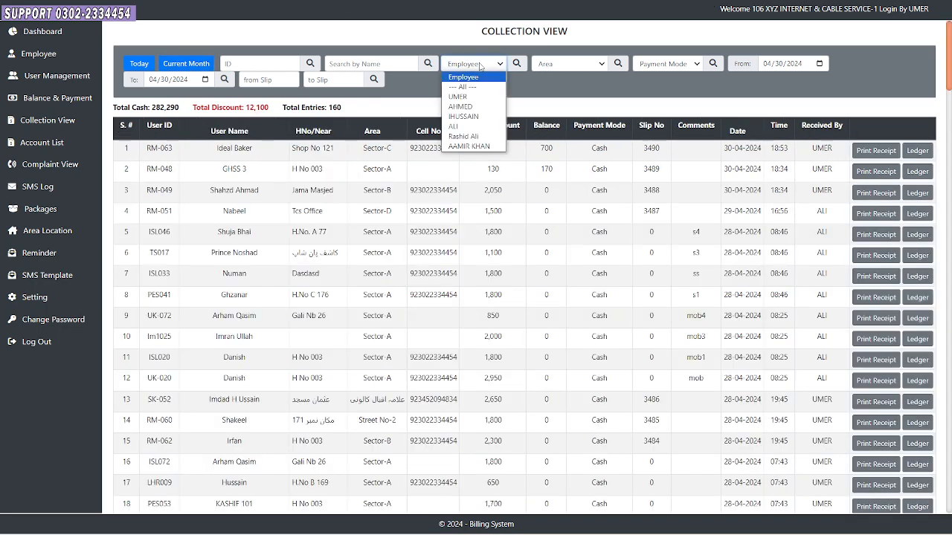
pyautogui.click(457, 97)
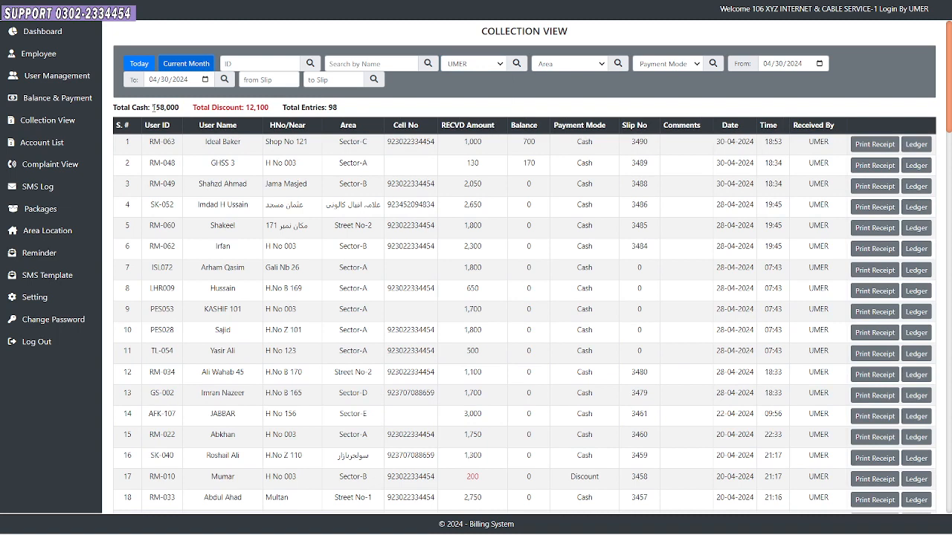
pyautogui.moveTo(153, 107); pyautogui.dragTo(179, 107)
# - Return to the employee list and compare the Owner employee's balance with the collection total
pyautogui.click(39, 58)
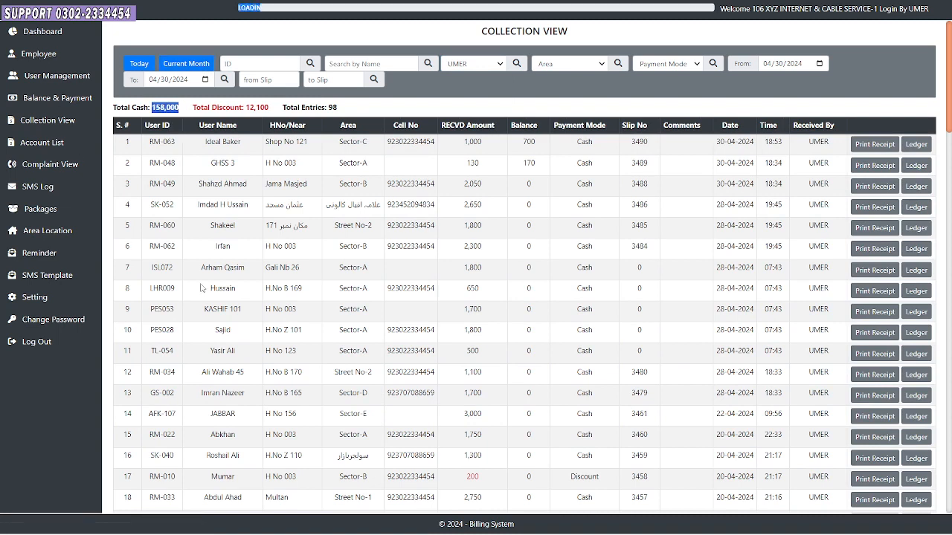
pyautogui.moveTo(164, 203); pyautogui.dragTo(183, 203)
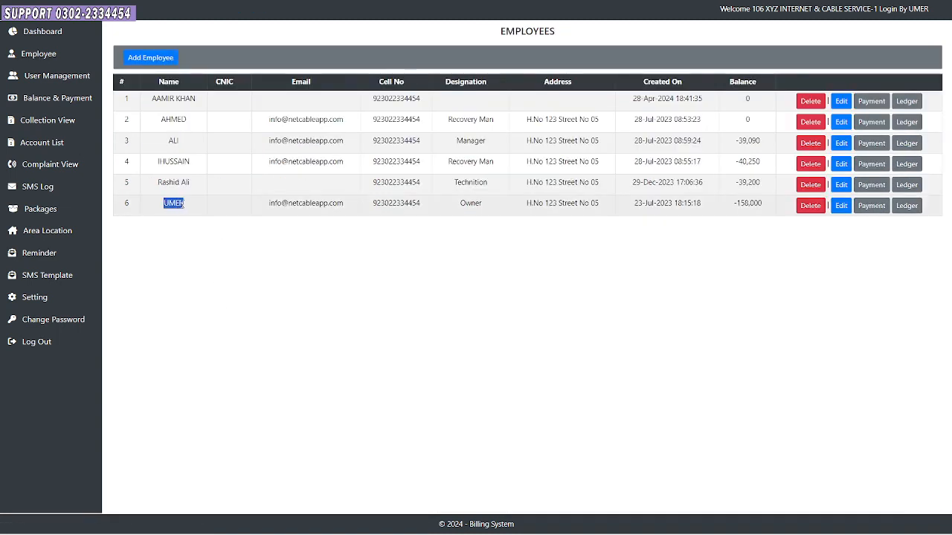
pyautogui.doubleClick(742, 203)
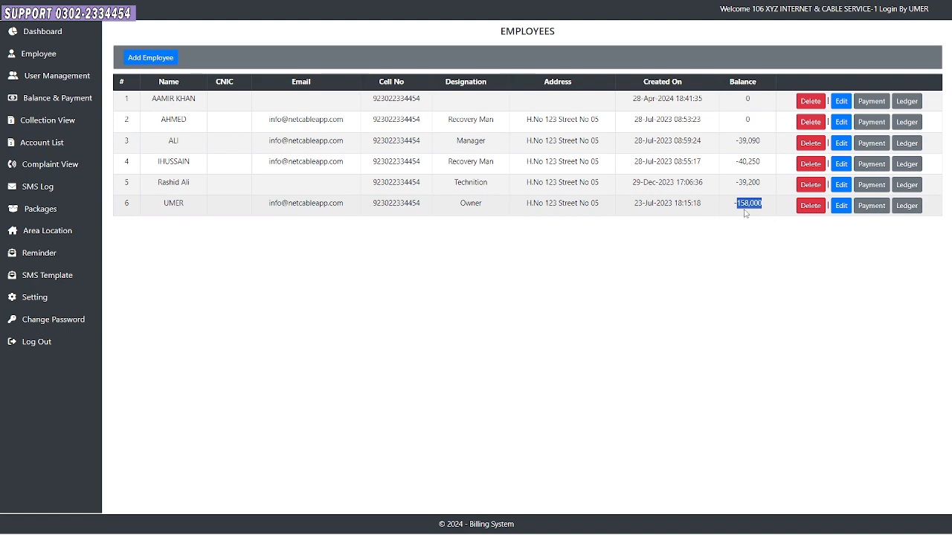
# - Fill in a deposit for the Owner employee with amount 58000, deposit account HABIB BANK and details "deposit hbl"
pyautogui.click(870, 206)
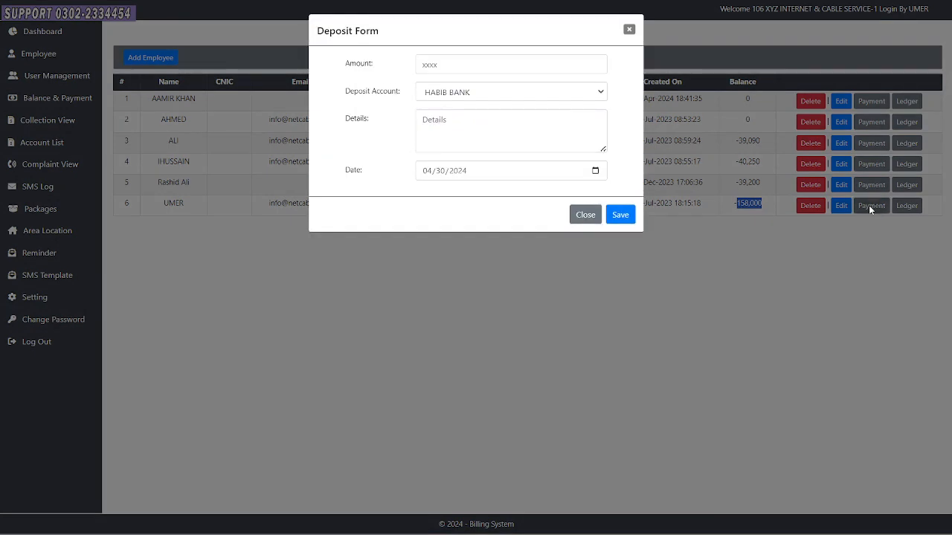
pyautogui.click(466, 64)
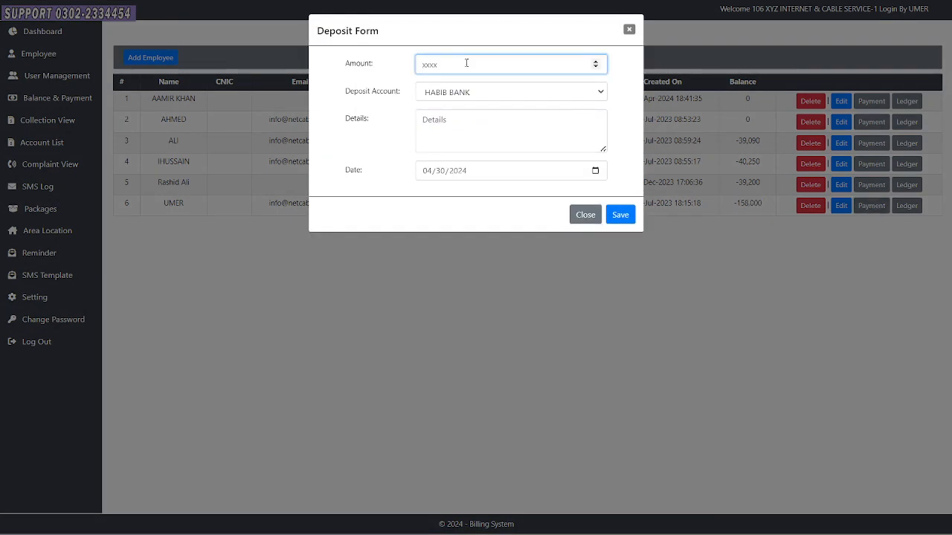
pyautogui.write('58000')
pyautogui.click(480, 93)
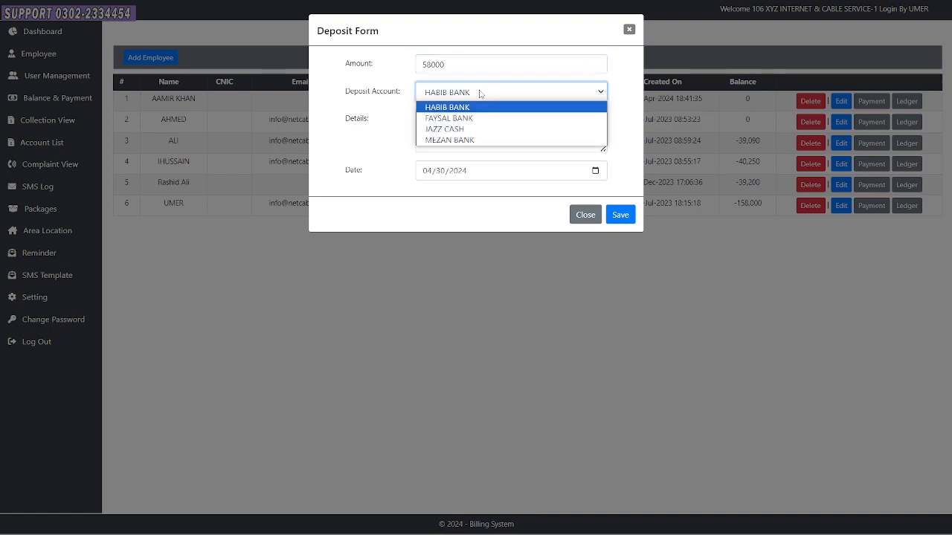
pyautogui.click(480, 93)
pyautogui.click(464, 119)
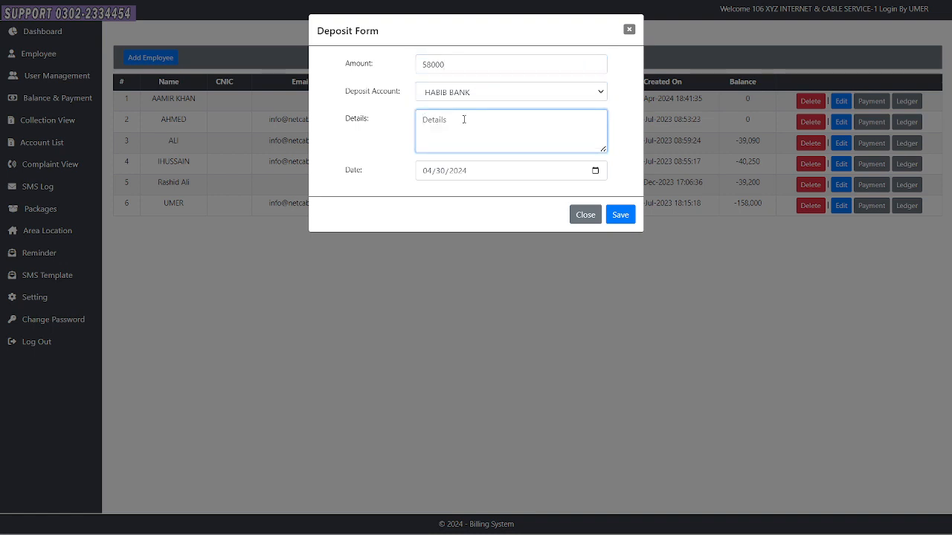
pyautogui.write('deposit hbl')
pyautogui.click(462, 96)
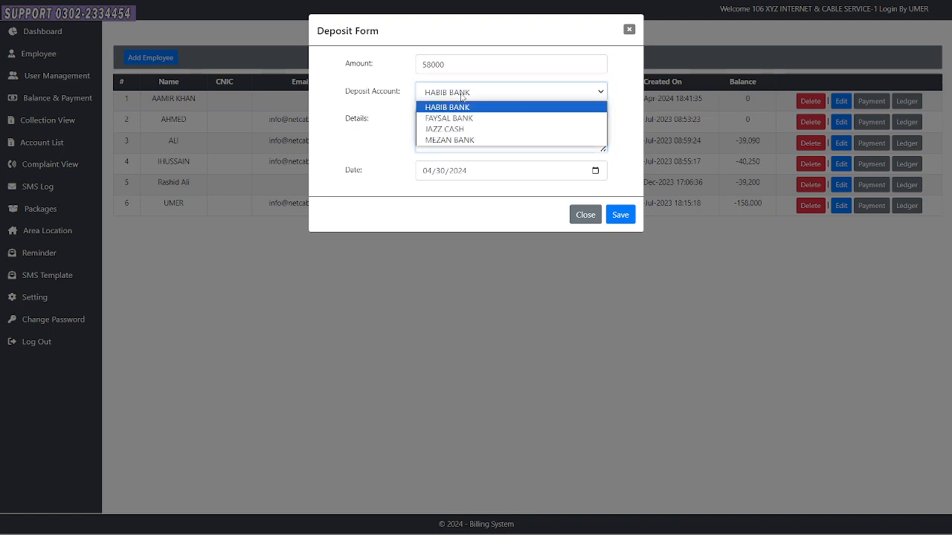
pyautogui.click(473, 108)
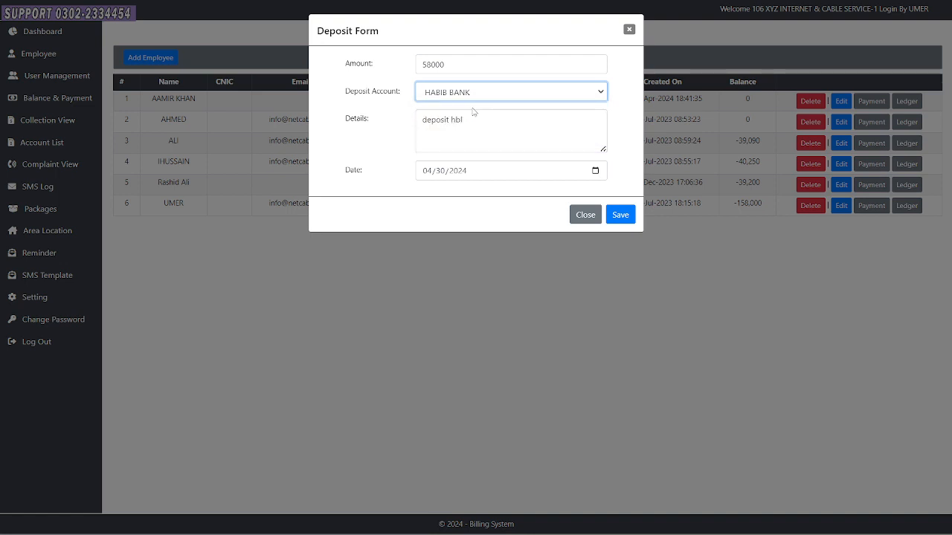
# - Set the deposit date to 04/30/2024, keep HABIB BANK as the deposit account, and save the deposit
pyautogui.click(474, 93)
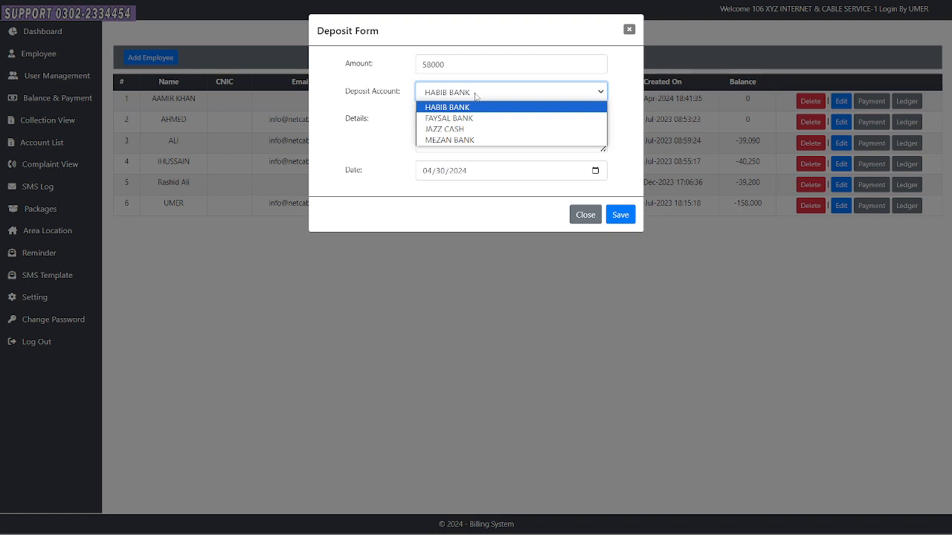
pyautogui.click(475, 96)
pyautogui.click(595, 171)
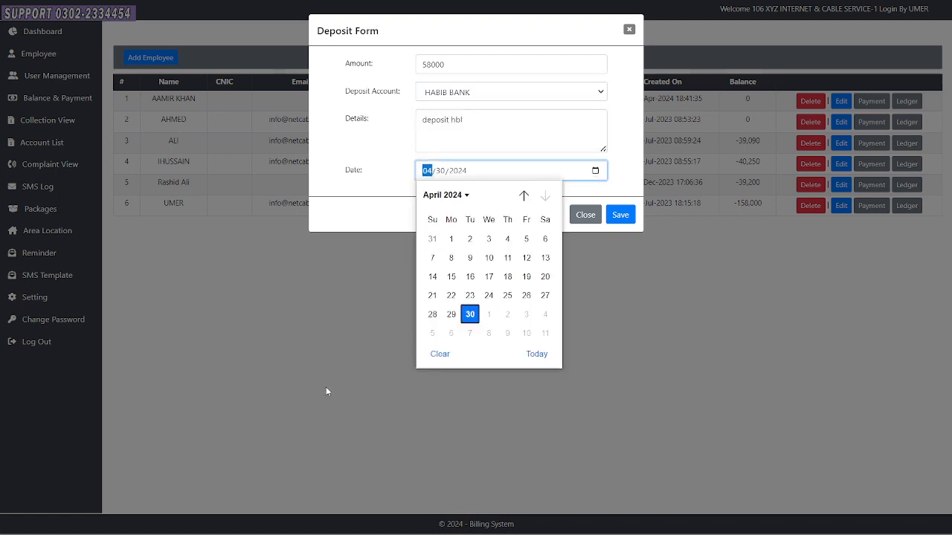
pyautogui.click(470, 315)
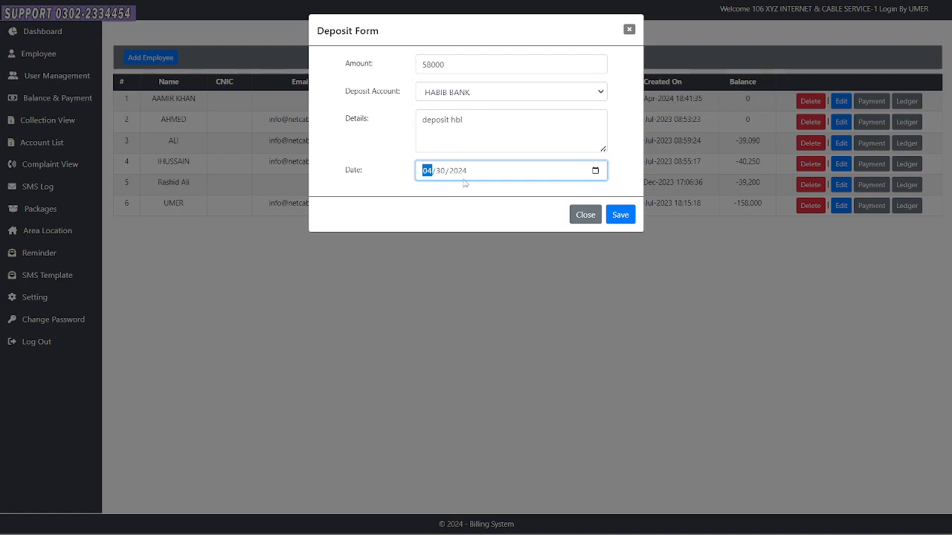
pyautogui.click(621, 218)
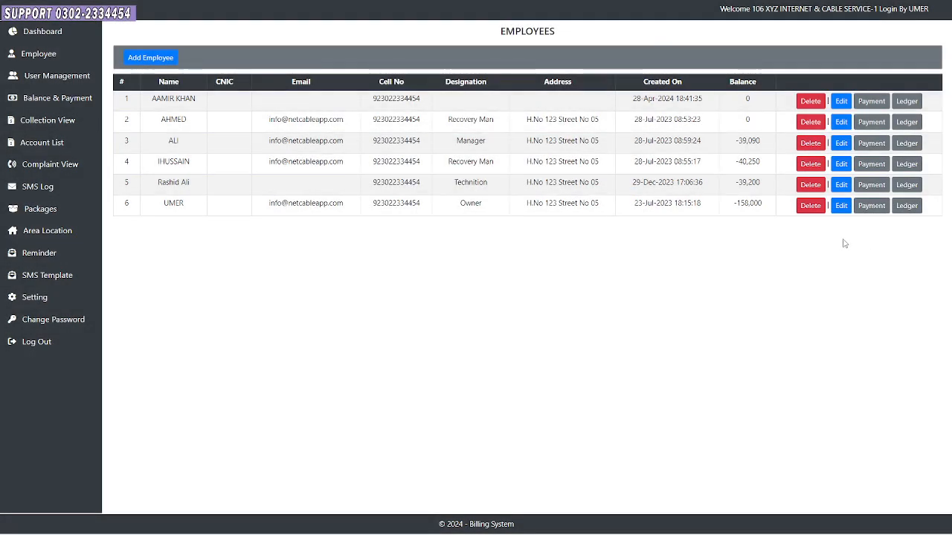
# - Reload the employee list to check the Owner employee's balance and open that employee's ledger report
pyautogui.doubleClick(750, 203)
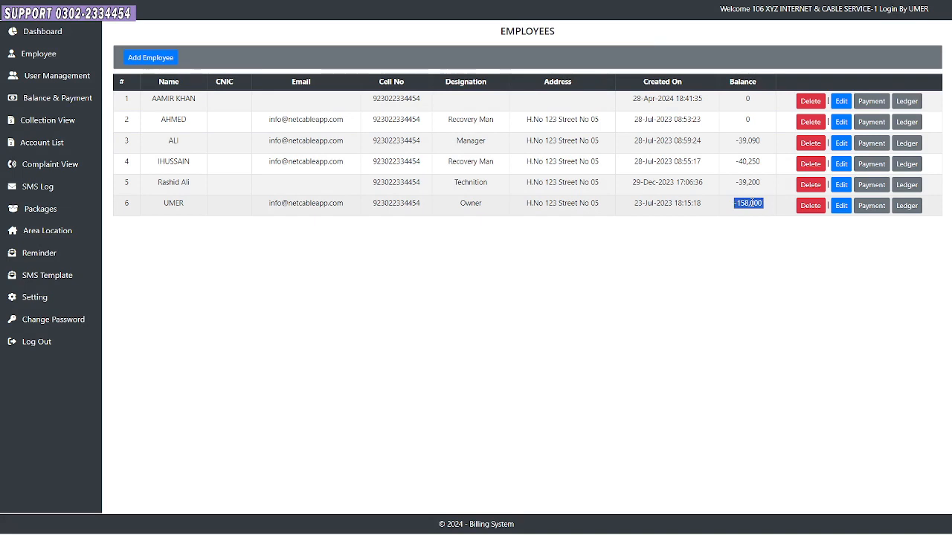
pyautogui.click(39, 53)
pyautogui.doubleClick(746, 204)
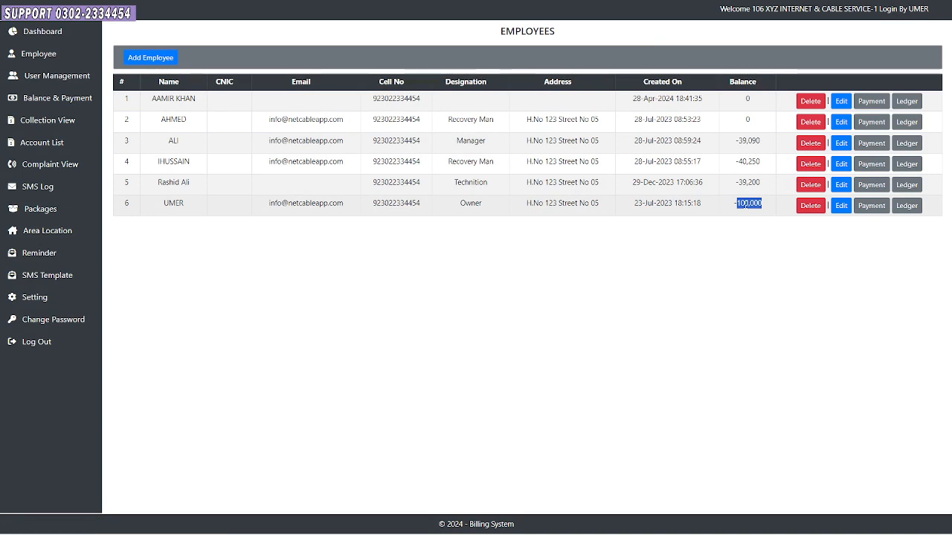
pyautogui.click(910, 210)
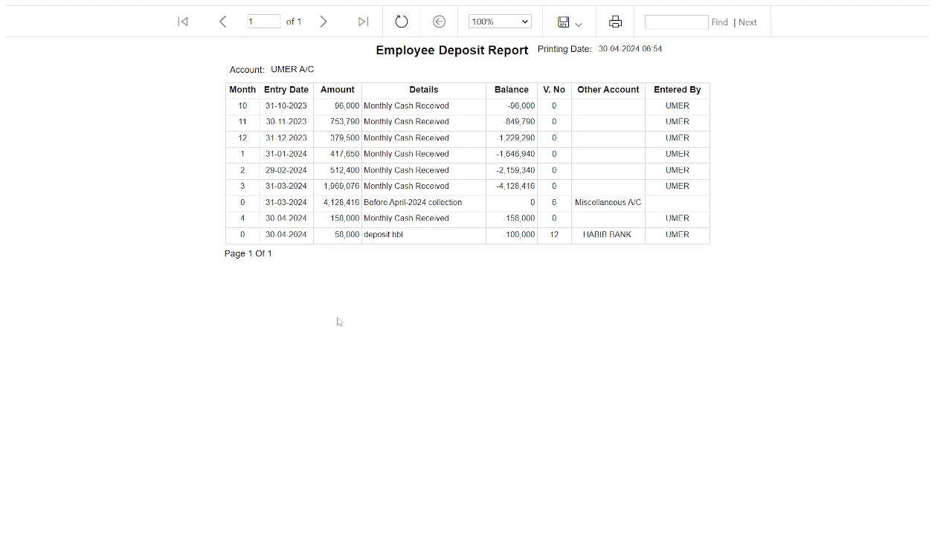
# - Examine the HABIB BANK deposit entry's amount, resulting balance and other account in the Employee Deposit Report
pyautogui.doubleClick(338, 235)
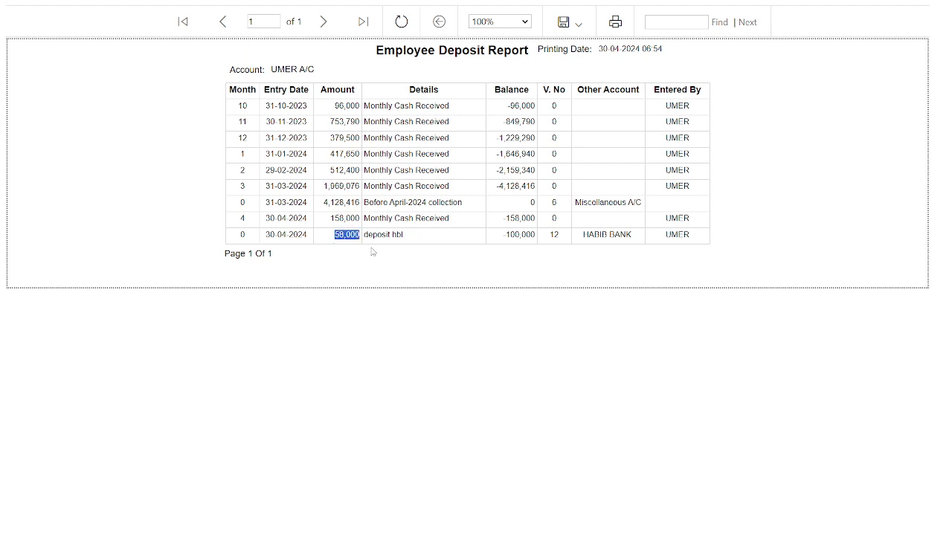
pyautogui.doubleClick(506, 234)
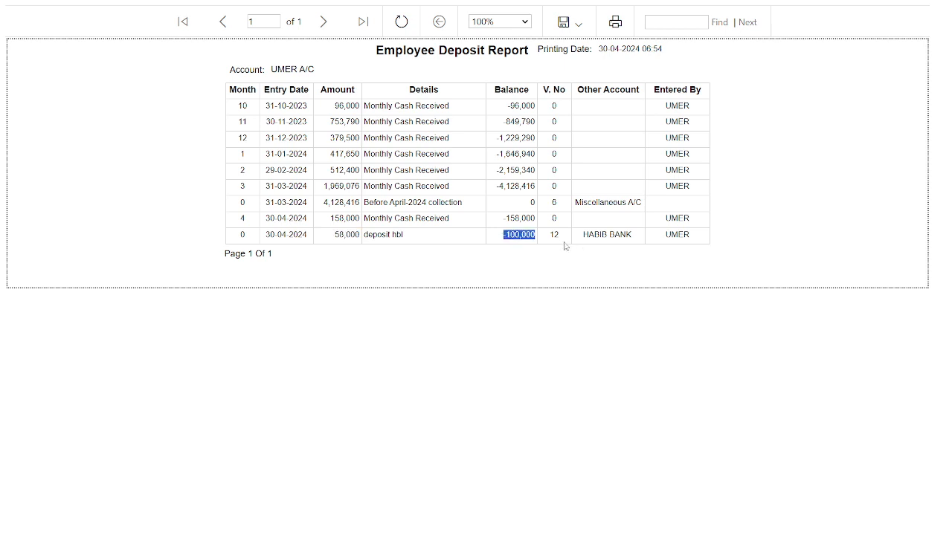
pyautogui.tripleClick(611, 235)
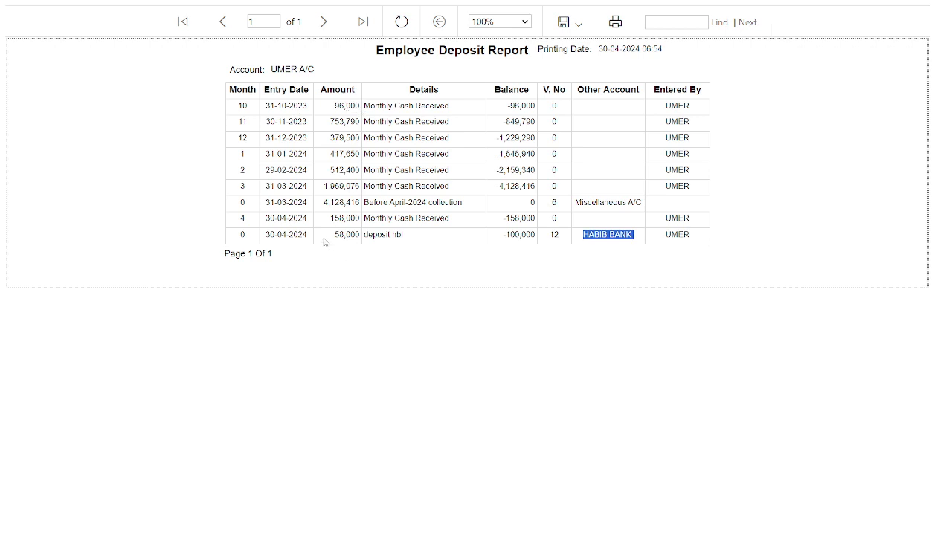
# - Examine the monthly cash received amounts from October 2023 to March 2024 and the Miscellaneous A/C adjustment entry in the report
pyautogui.click(283, 109)
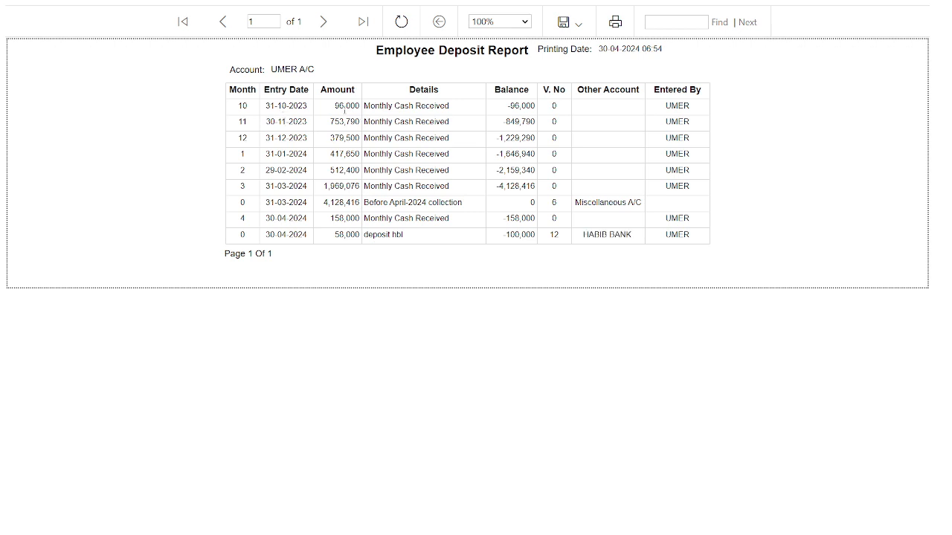
pyautogui.doubleClick(344, 122)
pyautogui.doubleClick(346, 137)
pyautogui.keyDown('shift'); pyautogui.click(346, 152); pyautogui.keyUp('shift')
pyautogui.doubleClick(343, 169)
pyautogui.doubleClick(347, 186)
pyautogui.doubleClick(345, 202)
pyautogui.doubleClick(611, 202)
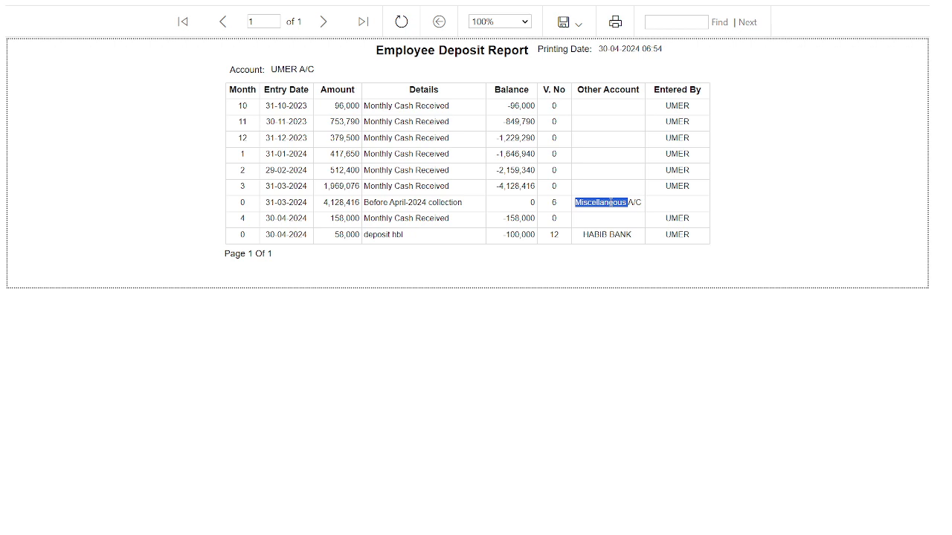
pyautogui.tripleClick(611, 202)
# - Compare the April 2024 cash received with the HABIB BANK deposit and the remaining balance, and close the report
pyautogui.doubleClick(345, 218)
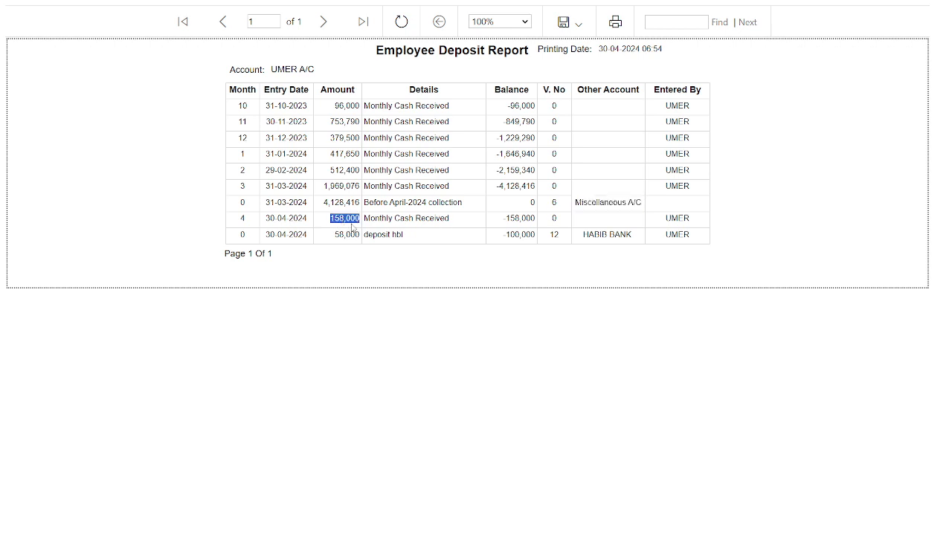
pyautogui.doubleClick(281, 219)
pyautogui.doubleClick(341, 218)
pyautogui.tripleClick(367, 219)
pyautogui.doubleClick(518, 218)
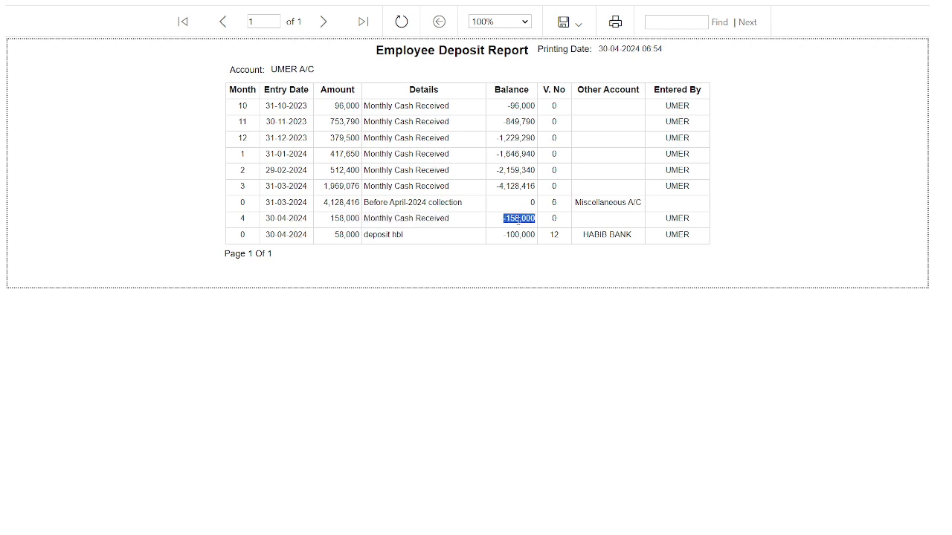
pyautogui.doubleClick(351, 234)
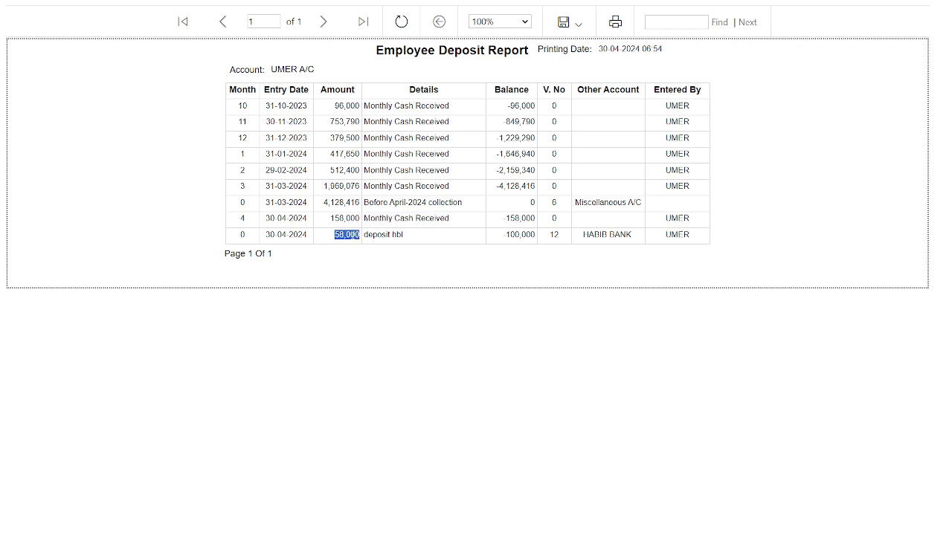
pyautogui.doubleClick(515, 235)
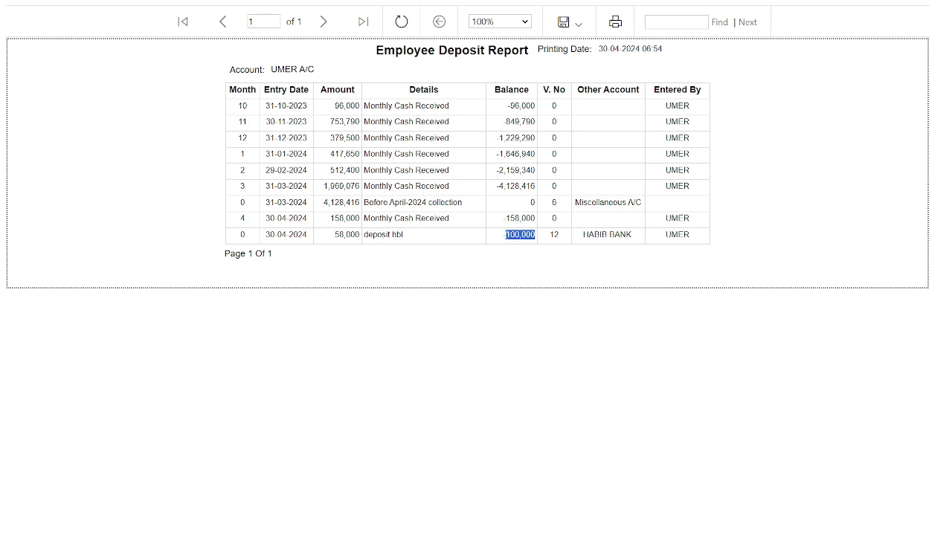
pyautogui.hotkey('ctrl', 'w')
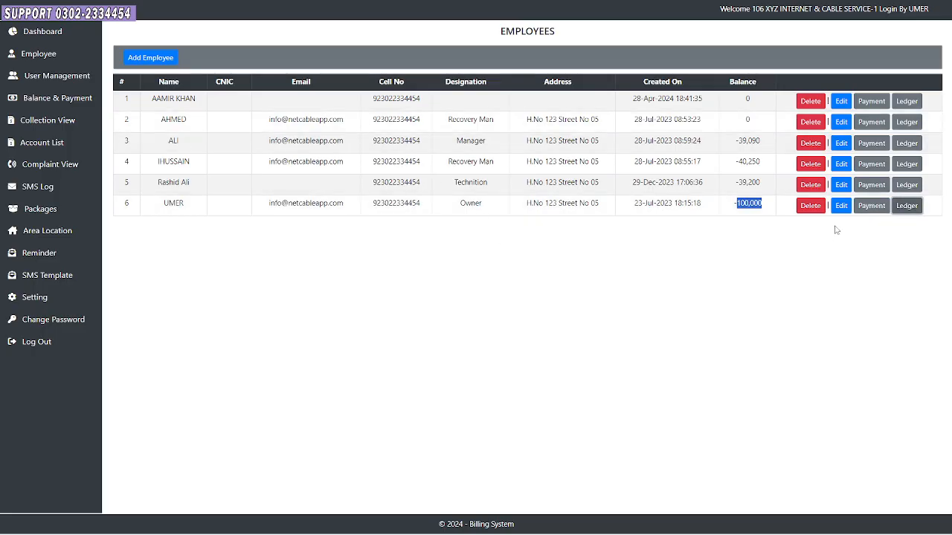
# - Start a new deposit for the Owner employee with amount 20000 and deposit account JAZZ CASH
pyautogui.click(872, 205)
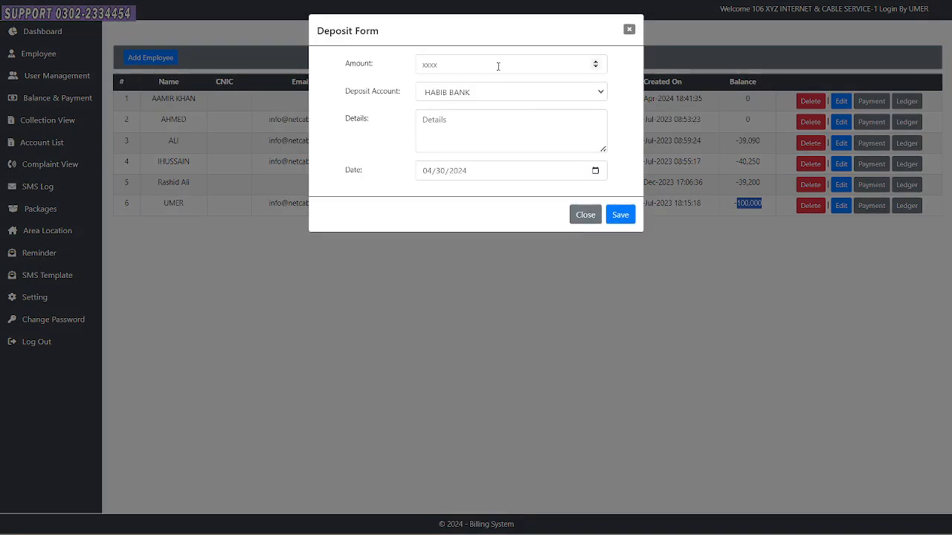
pyautogui.click(498, 66)
pyautogui.write('20000')
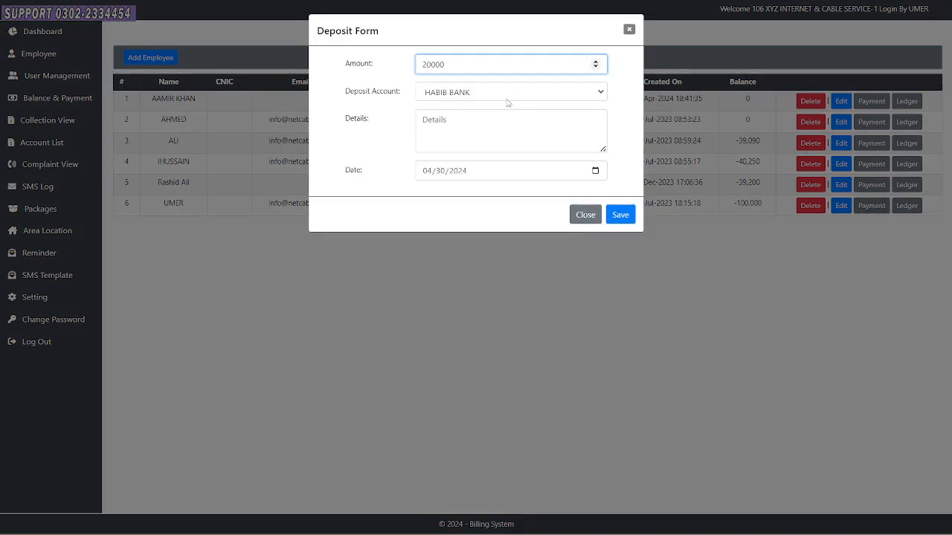
pyautogui.click(509, 100)
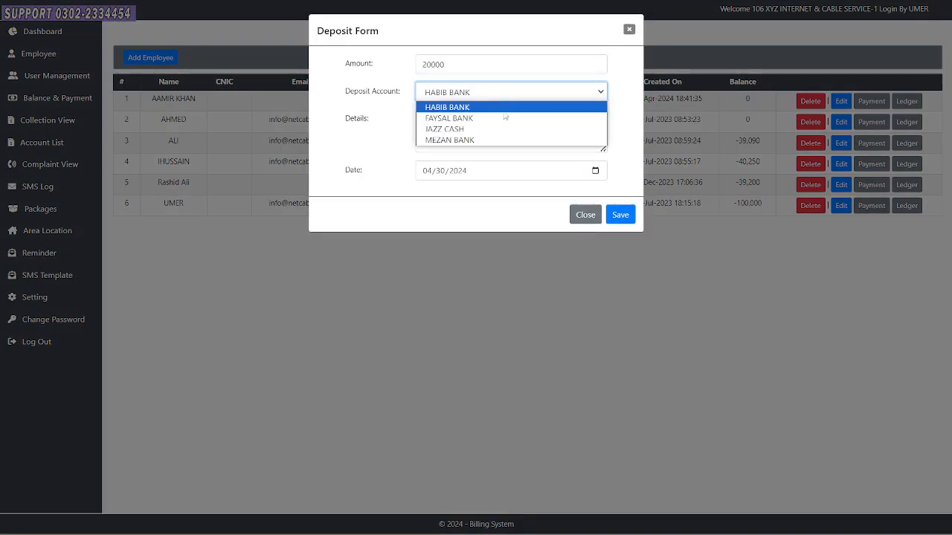
pyautogui.click(504, 117)
pyautogui.click(483, 128)
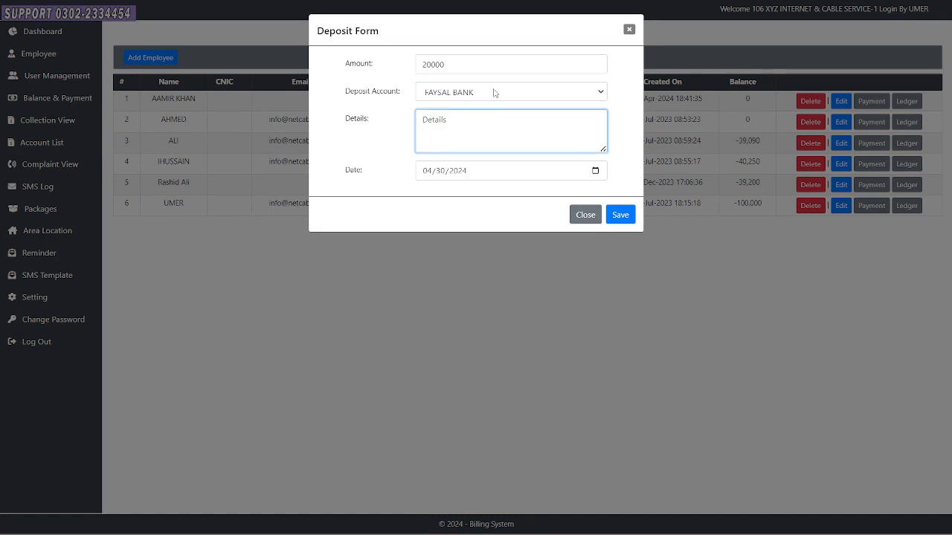
pyautogui.click(494, 92)
pyautogui.click(489, 115)
pyautogui.click(494, 93)
pyautogui.click(484, 127)
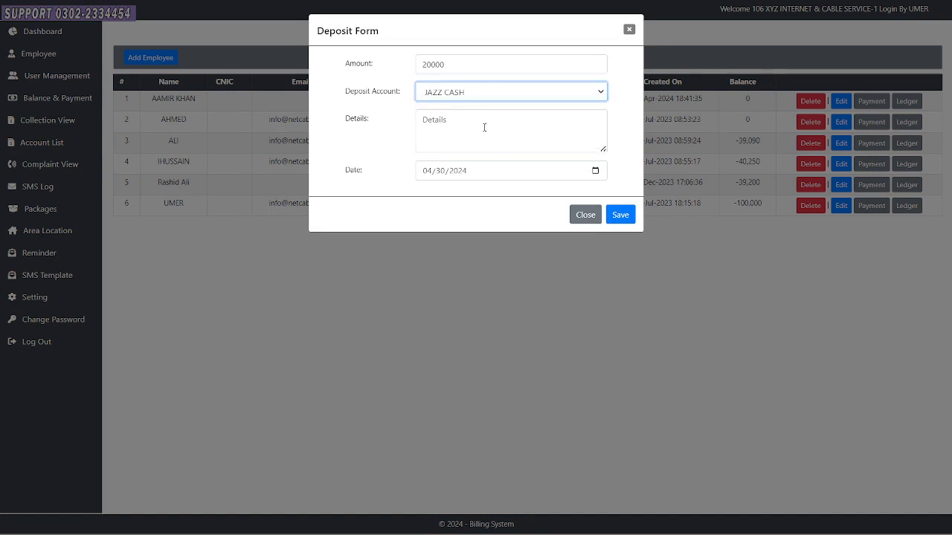
# - Add the details "deposit" to the Owner employee's deposit and save it
pyautogui.click(484, 128)
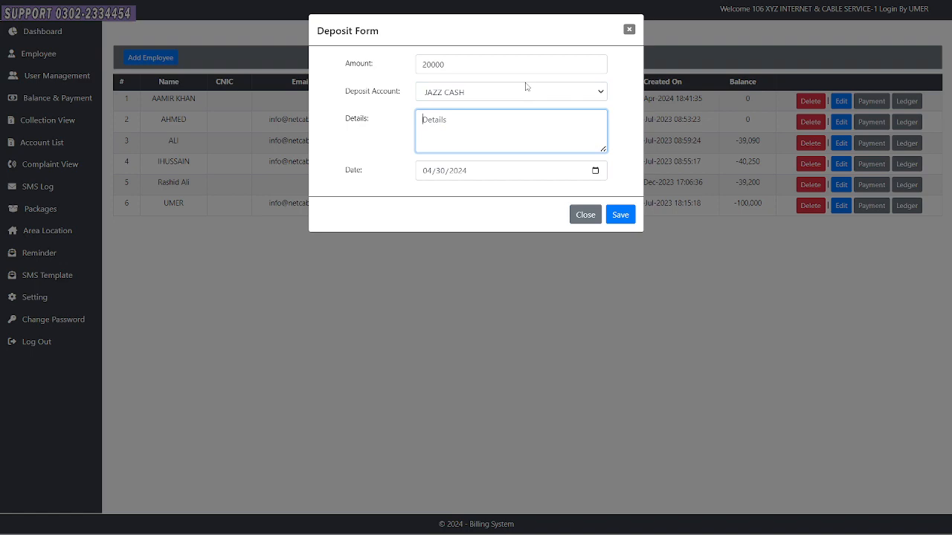
pyautogui.write('deposit')
pyautogui.click(629, 216)
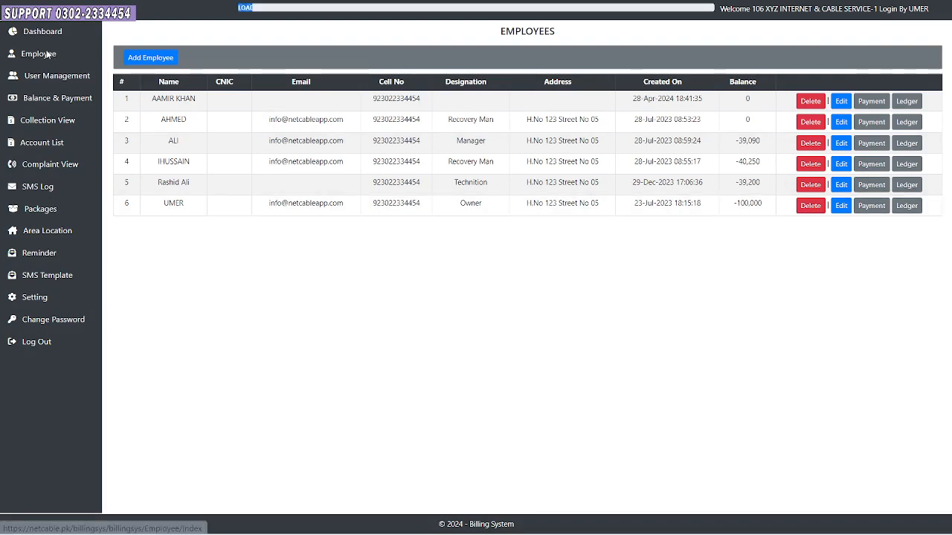
# - Check the Owner employee's balance in the reloaded list and review the JAZZ CASH deposit in that employee's ledger report
pyautogui.doubleClick(748, 203)
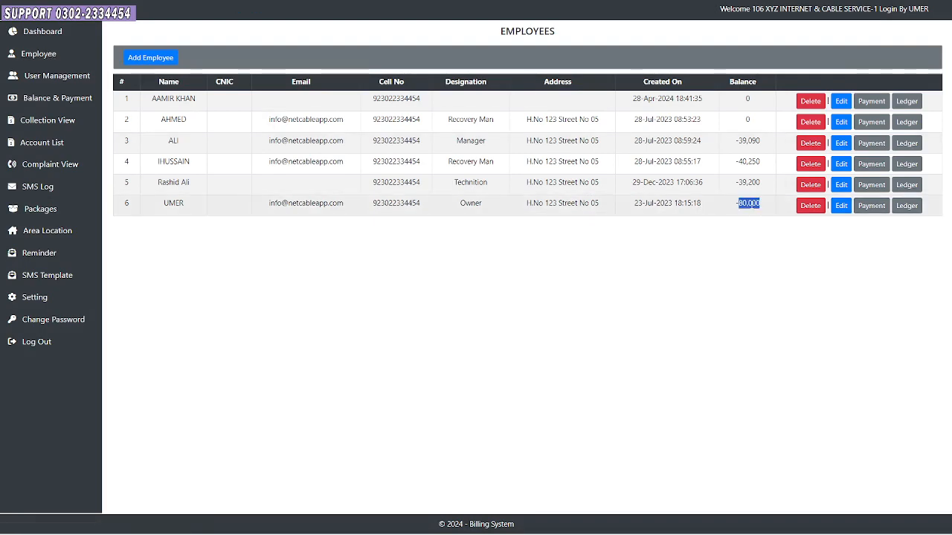
pyautogui.click(905, 207)
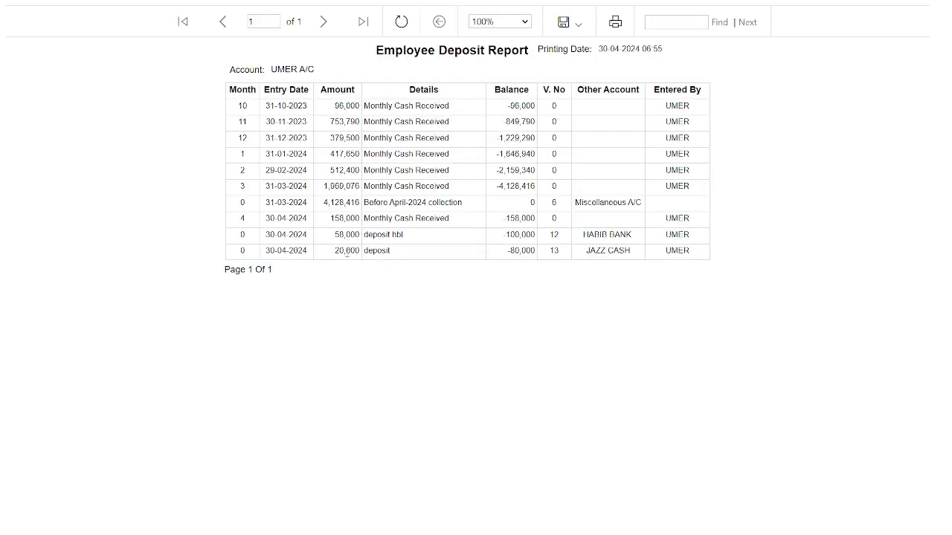
pyautogui.doubleClick(347, 251)
pyautogui.doubleClick(523, 252)
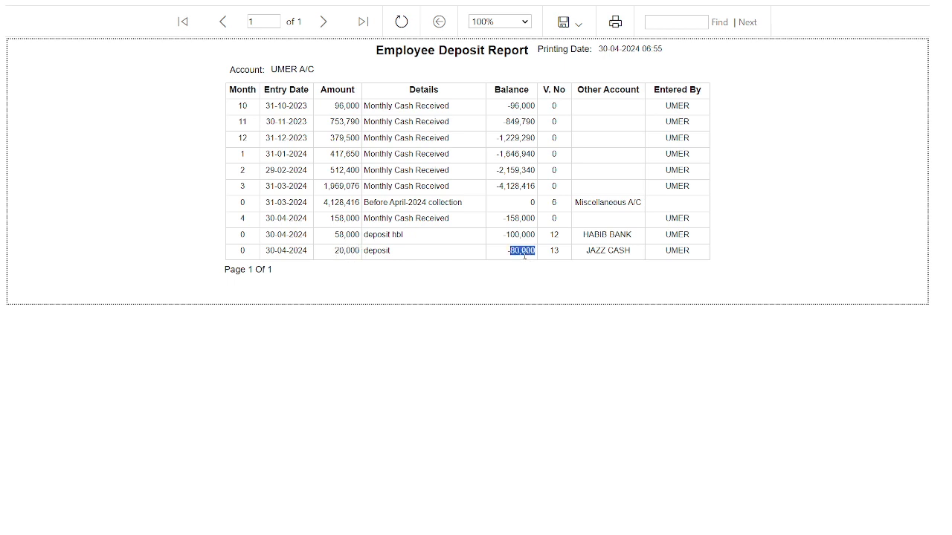
pyautogui.doubleClick(599, 252)
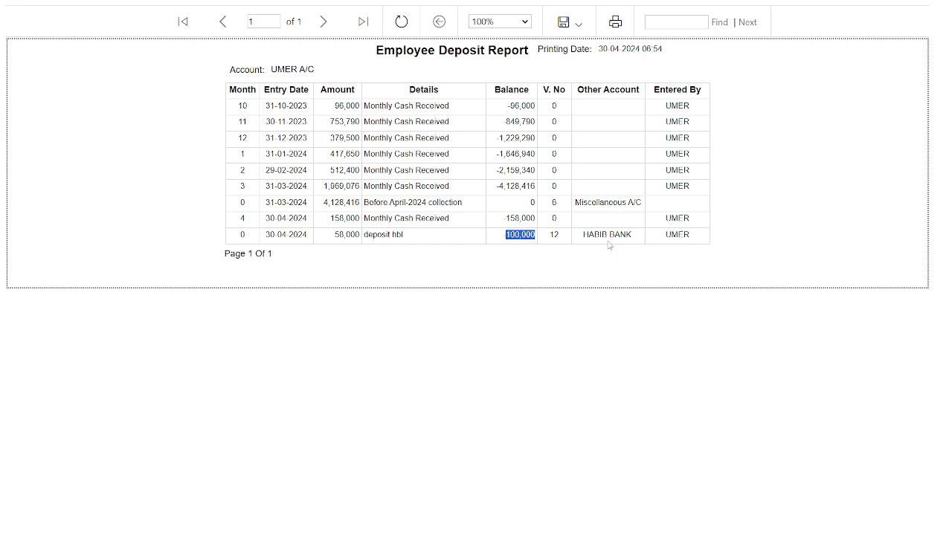
pyautogui.hotkey('ctrl', 'w')
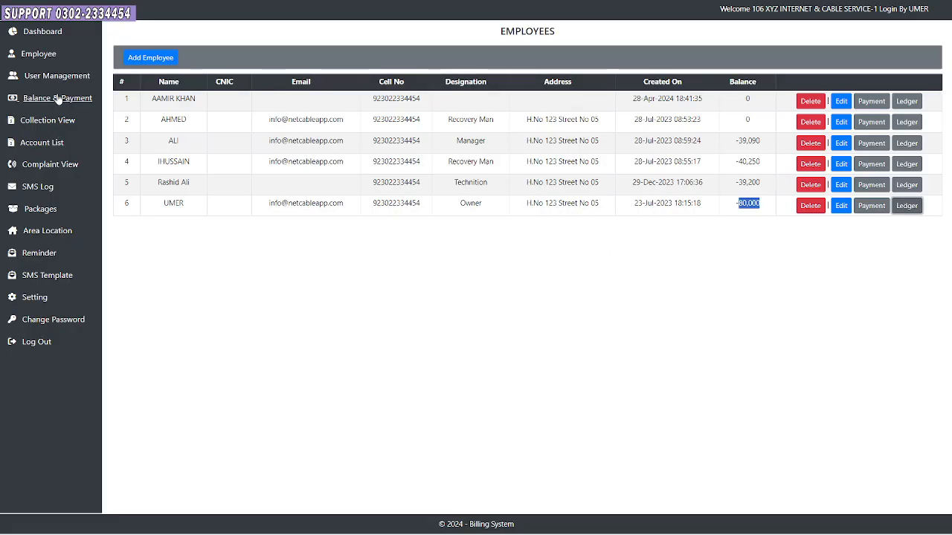
# - Open the account list and examine the new-account form's categories and entry fields, closing it without saving
pyautogui.click(43, 143)
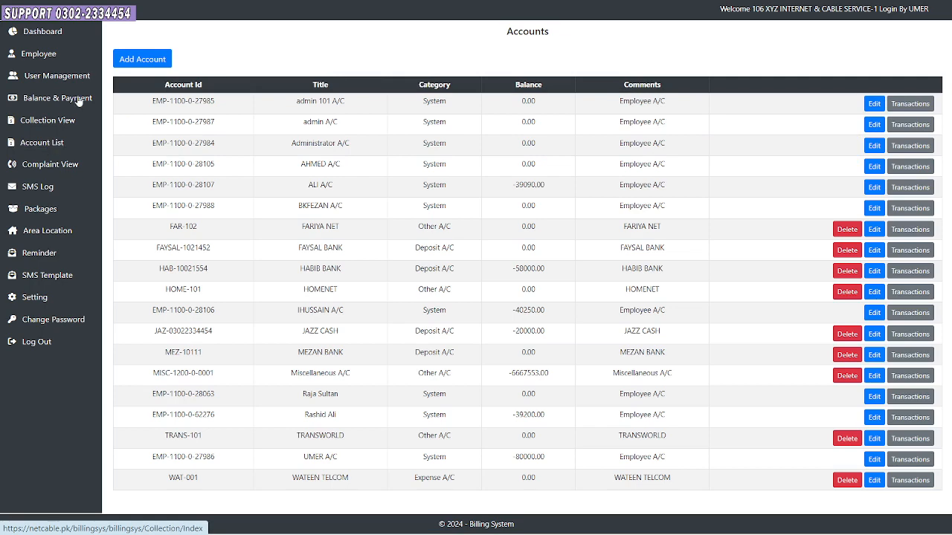
pyautogui.click(130, 59)
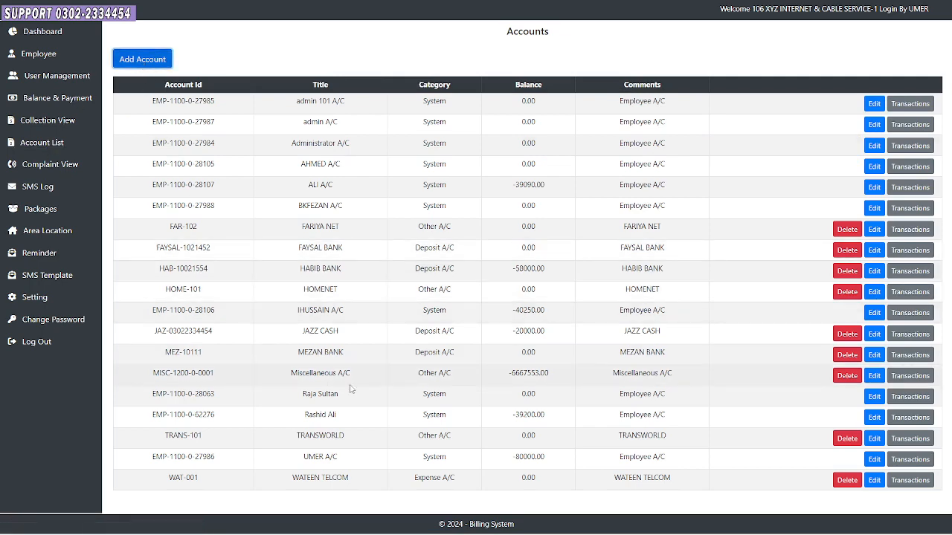
pyautogui.click(145, 66)
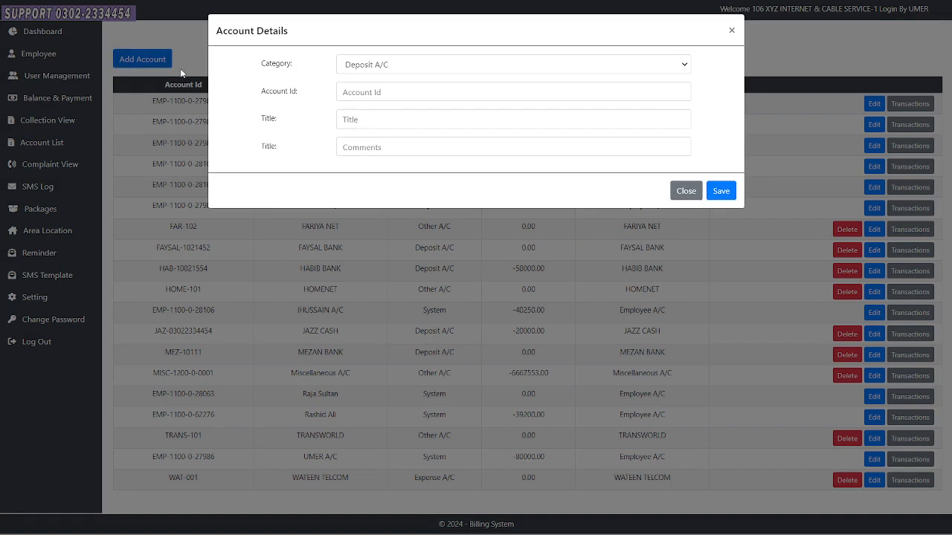
pyautogui.click(421, 66)
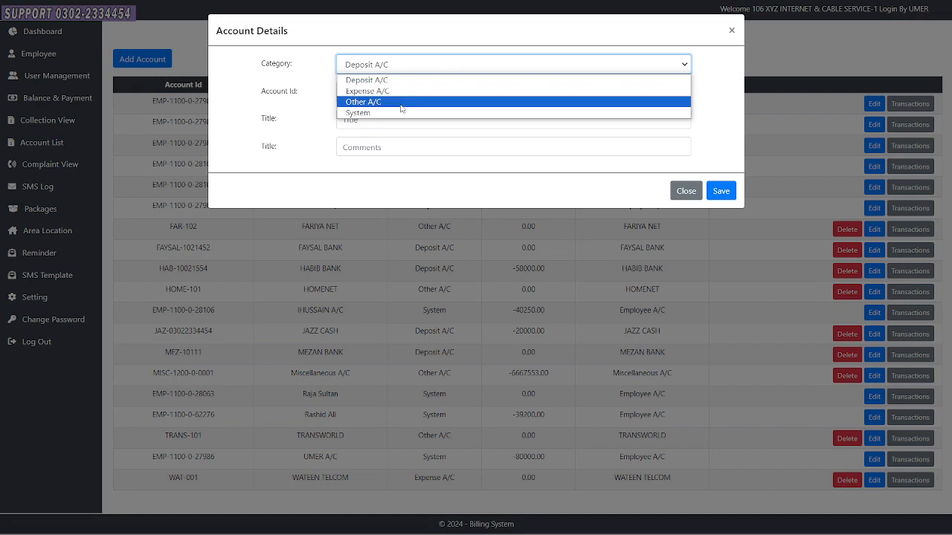
pyautogui.click(408, 79)
pyautogui.click(411, 67)
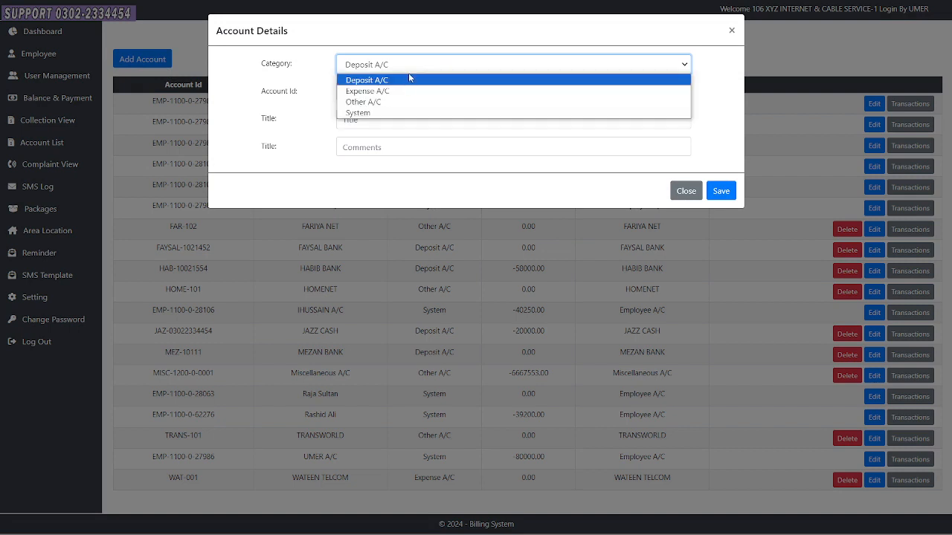
pyautogui.click(411, 66)
pyautogui.click(409, 85)
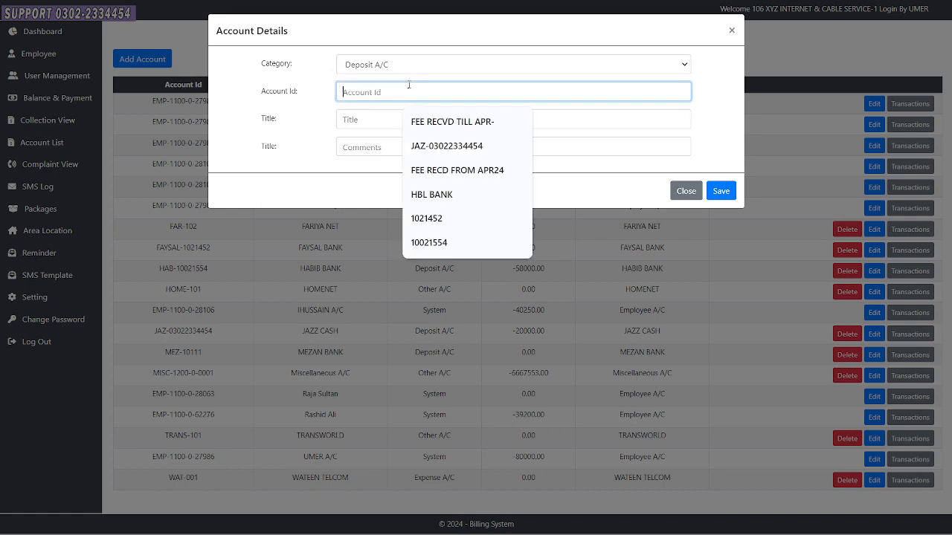
pyautogui.click(370, 119)
pyautogui.click(365, 146)
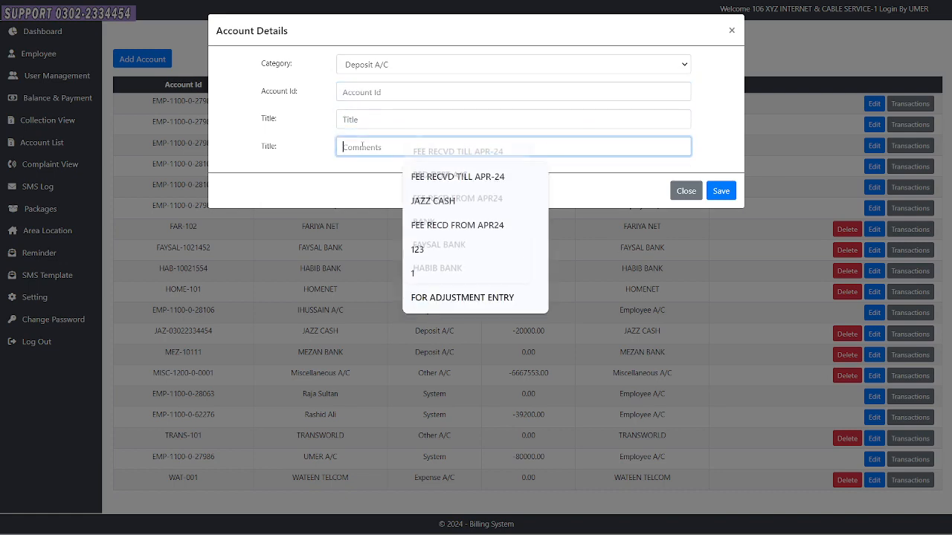
pyautogui.click(731, 32)
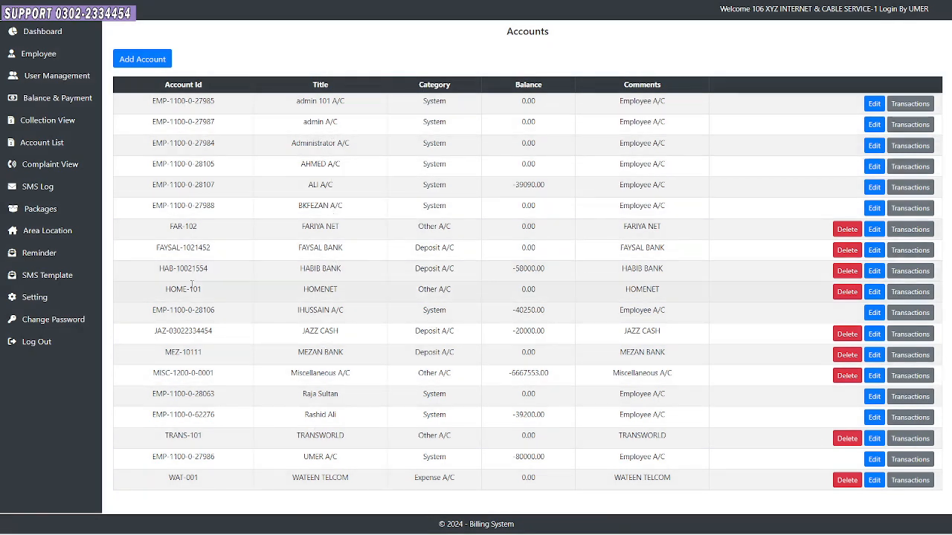
# - Review the FAYSAL BANK account's ID, title, category, balance and comments, and check the HABIB BANK account's balance
pyautogui.tripleClick(179, 248)
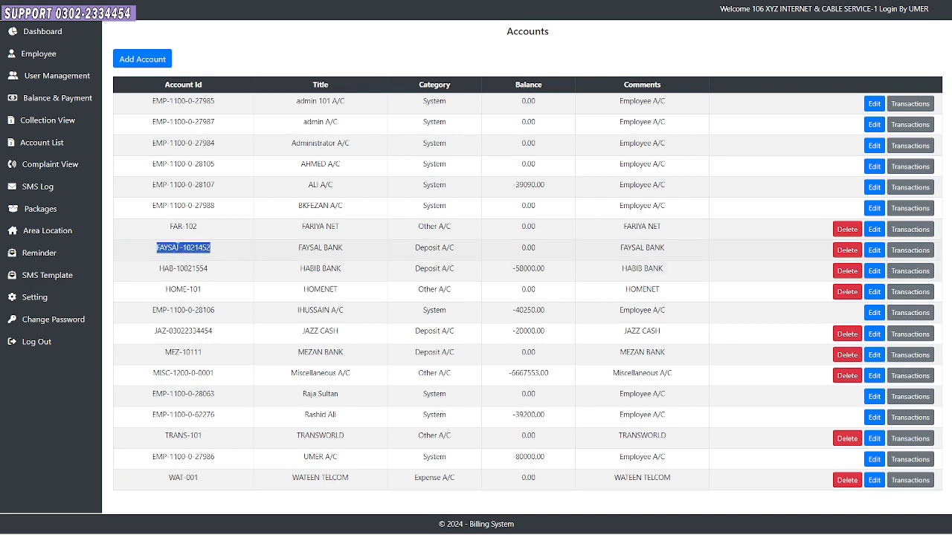
pyautogui.tripleClick(325, 248)
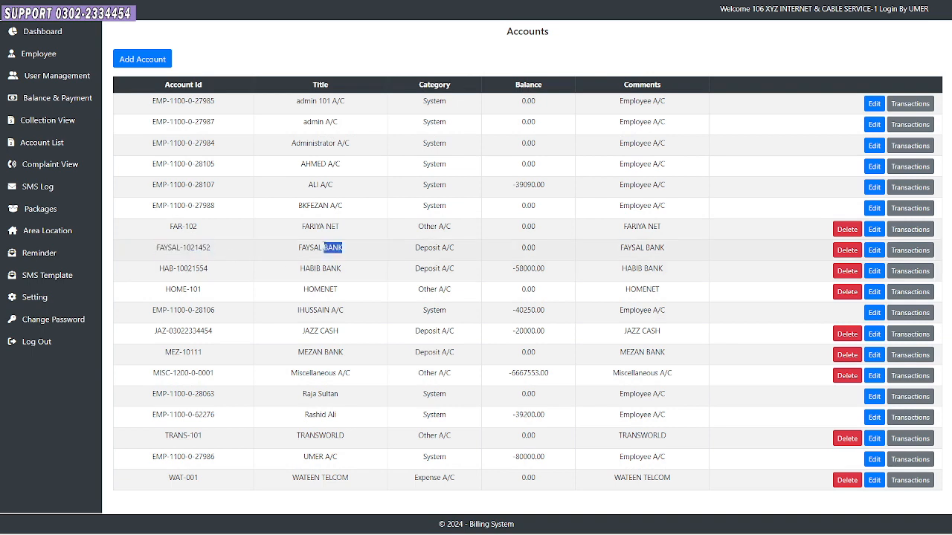
pyautogui.doubleClick(435, 247)
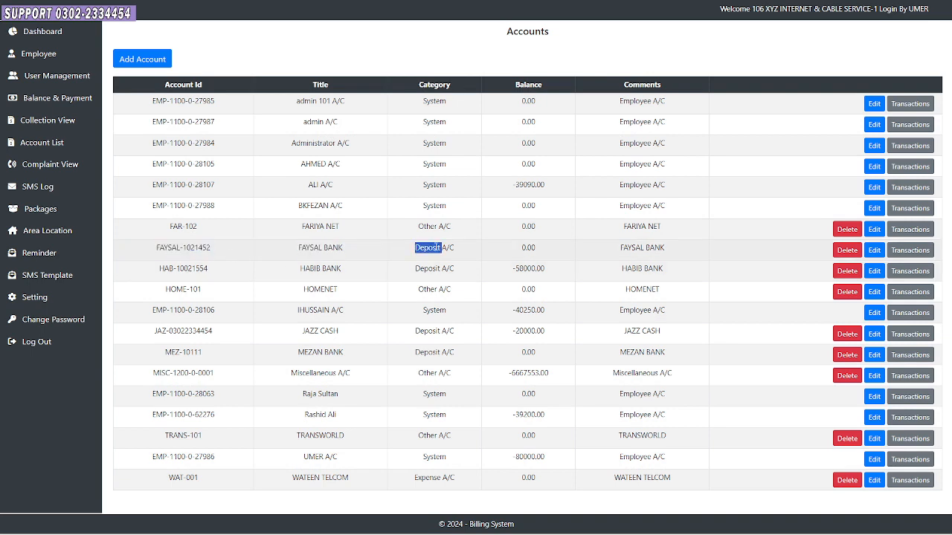
pyautogui.doubleClick(529, 249)
pyautogui.click(642, 261)
pyautogui.doubleClick(645, 249)
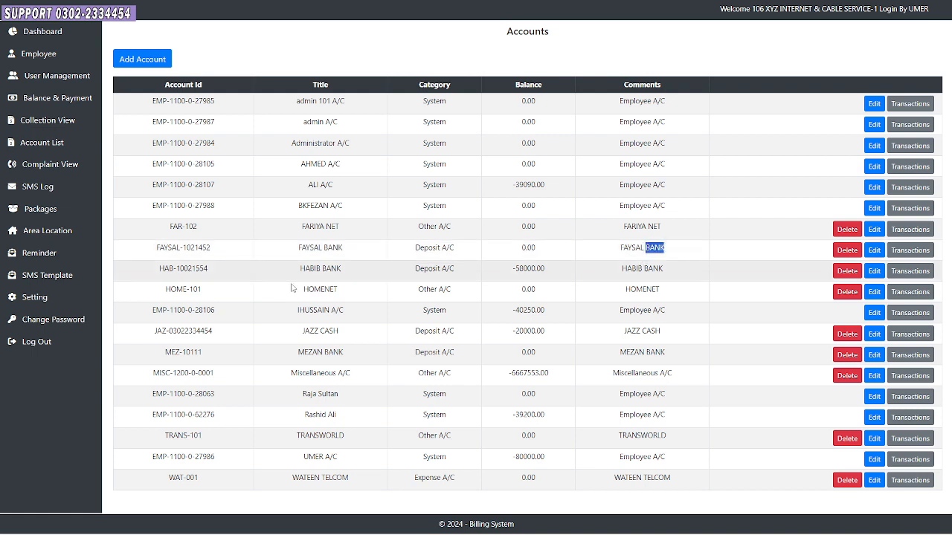
pyautogui.tripleClick(319, 269)
pyautogui.doubleClick(532, 270)
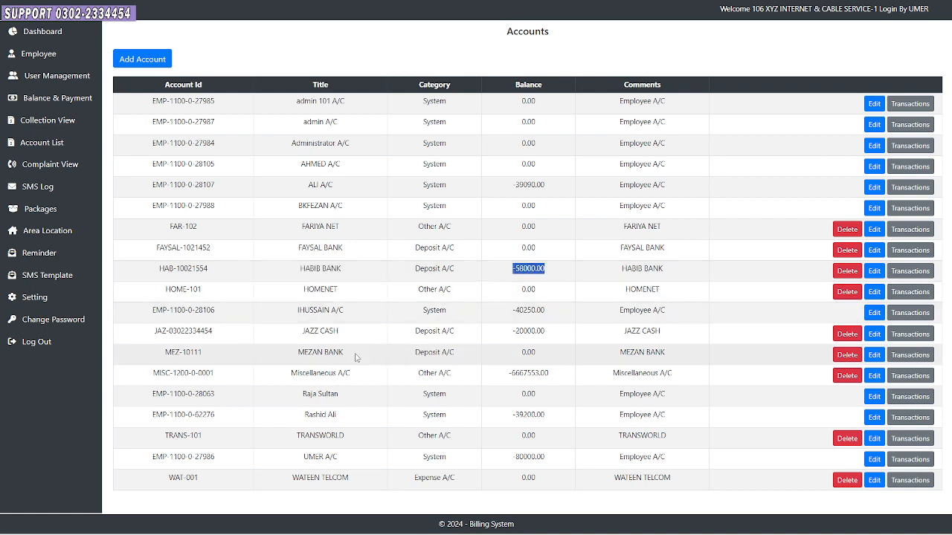
# - Review the JAZZ CASH account's ID, title and balance in the account list
pyautogui.click(309, 329)
pyautogui.doubleClick(159, 332)
pyautogui.doubleClick(175, 336)
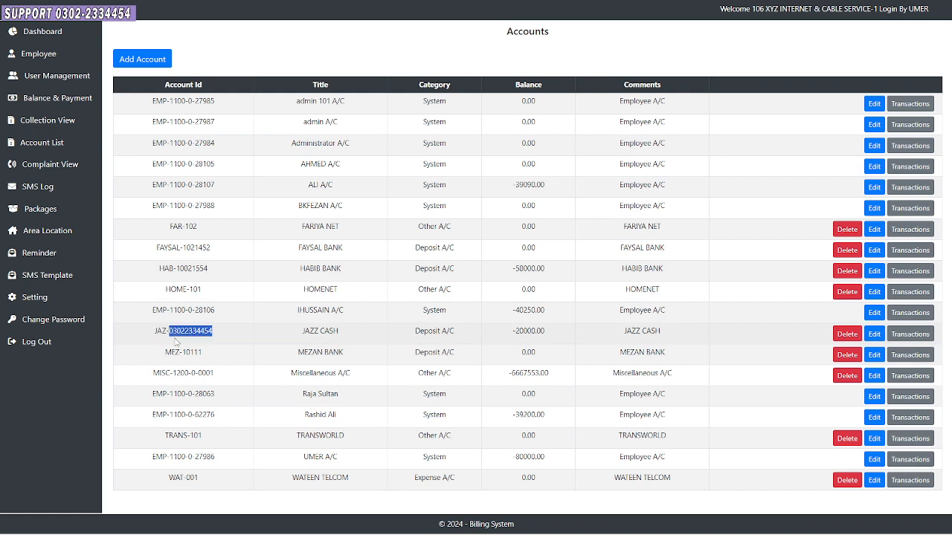
pyautogui.tripleClick(178, 336)
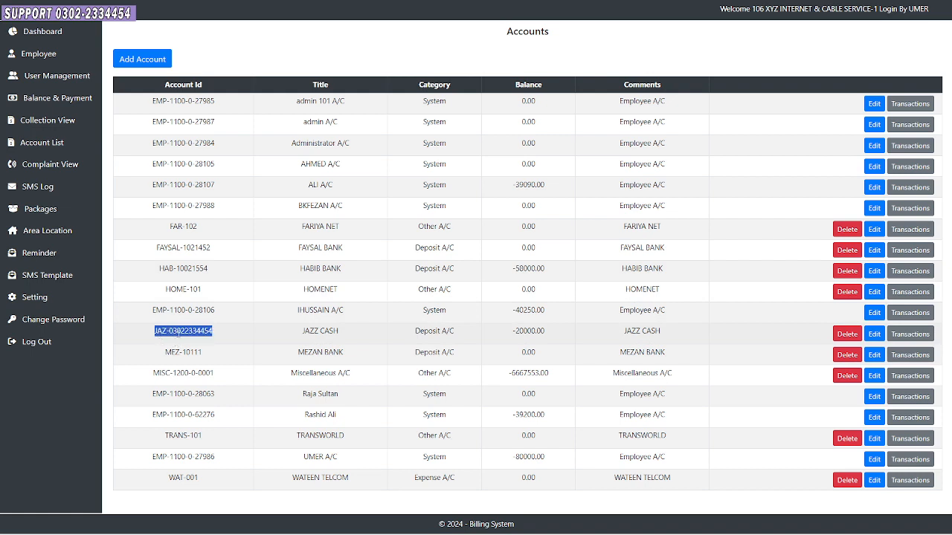
pyautogui.tripleClick(312, 331)
pyautogui.tripleClick(529, 332)
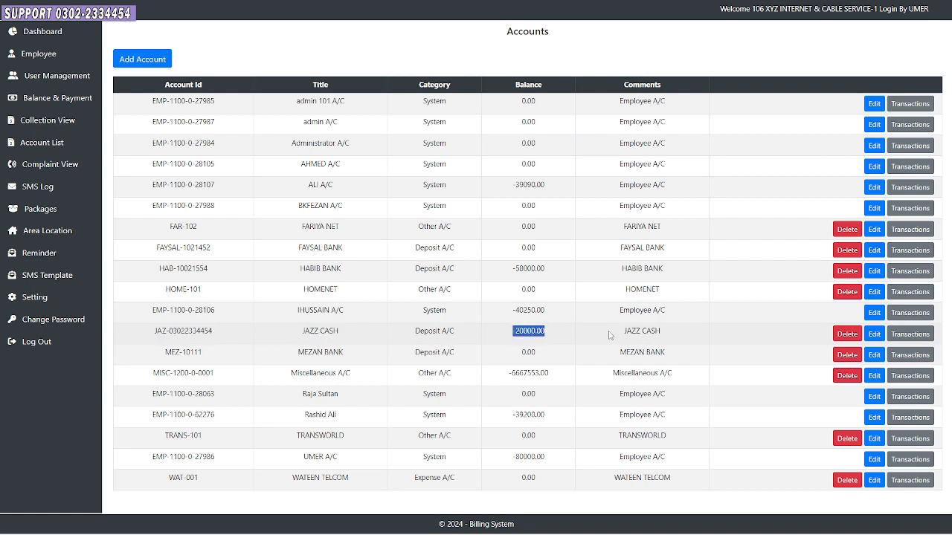
# - Open the JAZZ CASH account's transactions and delete the deposit entry with voucher 13
pyautogui.click(912, 335)
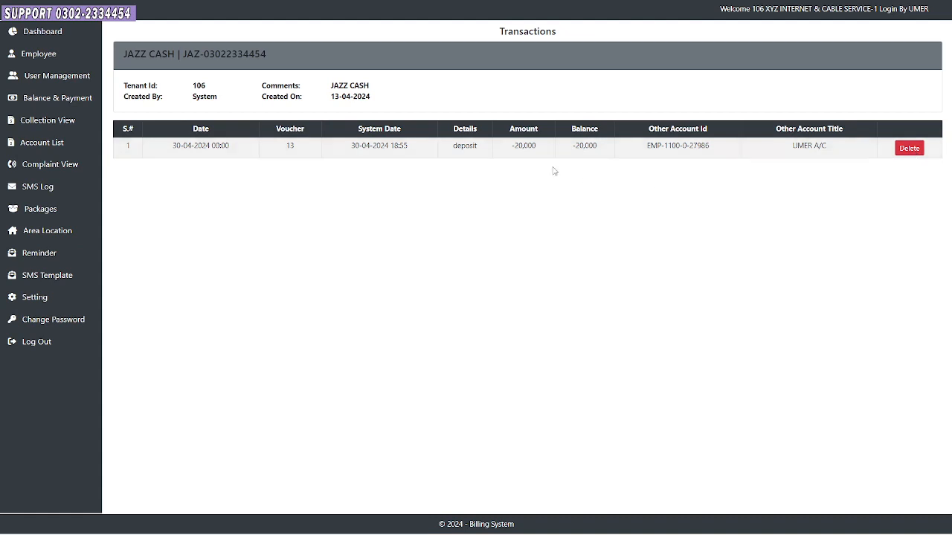
pyautogui.doubleClick(526, 147)
pyautogui.click(909, 148)
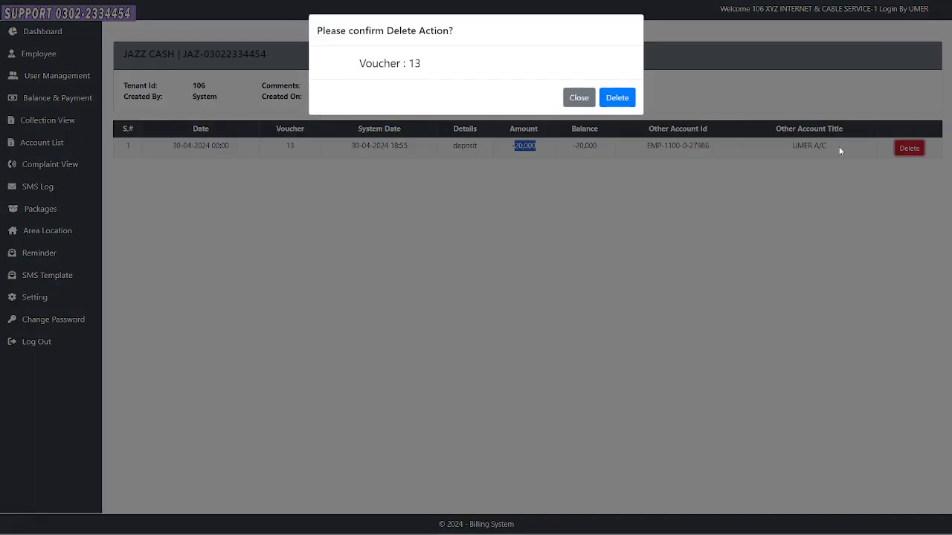
pyautogui.click(617, 97)
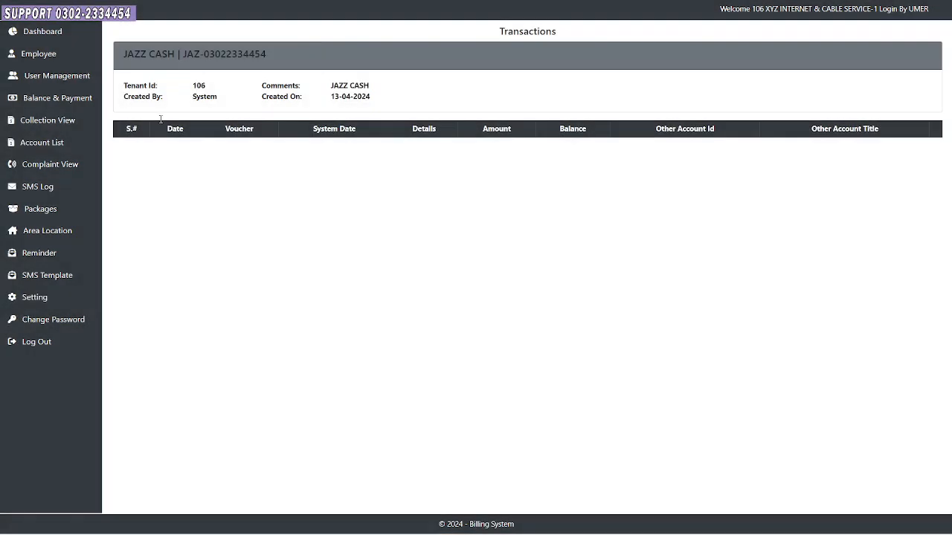
# - Check the Owner employee's balance in the employee list and open that employee's ledger report
pyautogui.click(50, 57)
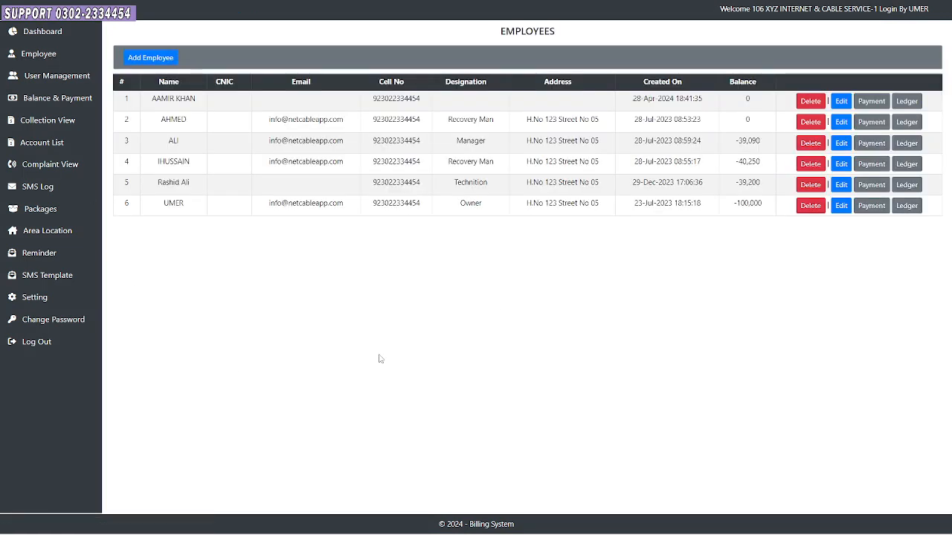
pyautogui.tripleClick(745, 205)
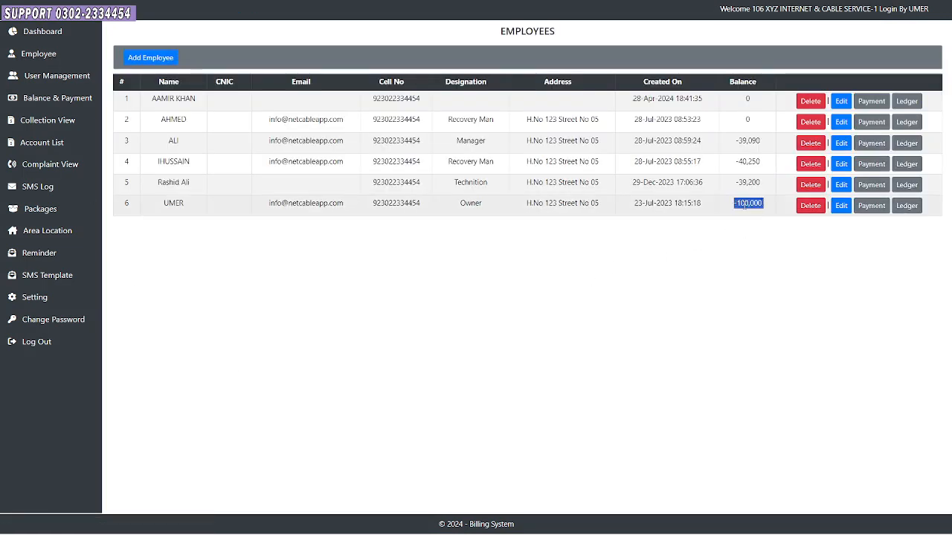
pyautogui.click(906, 206)
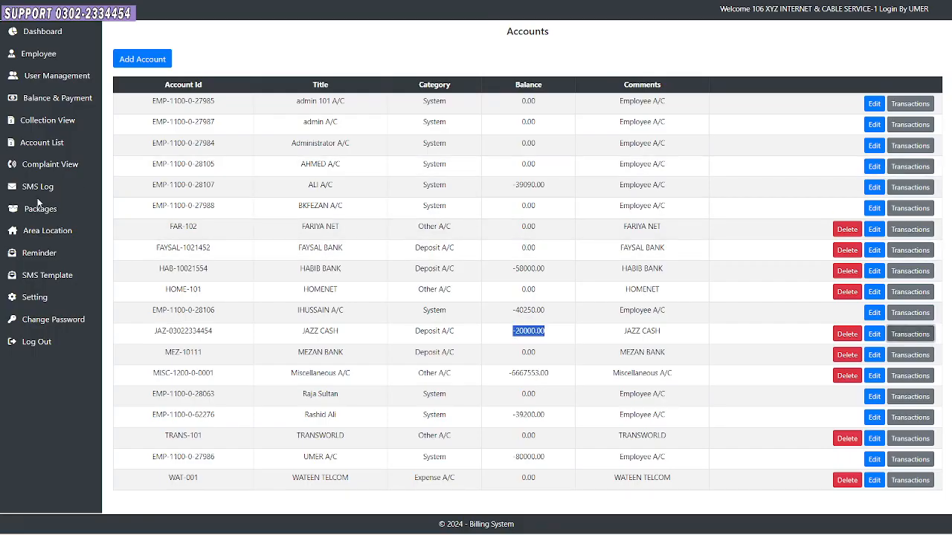
# - Reload the account list and check the JAZZ CASH account's balance
pyautogui.click(48, 122)
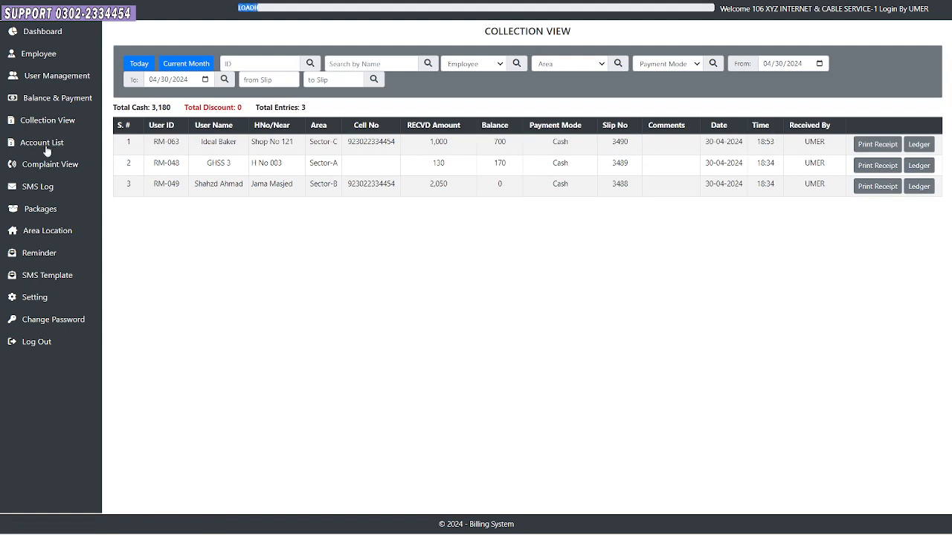
pyautogui.click(46, 145)
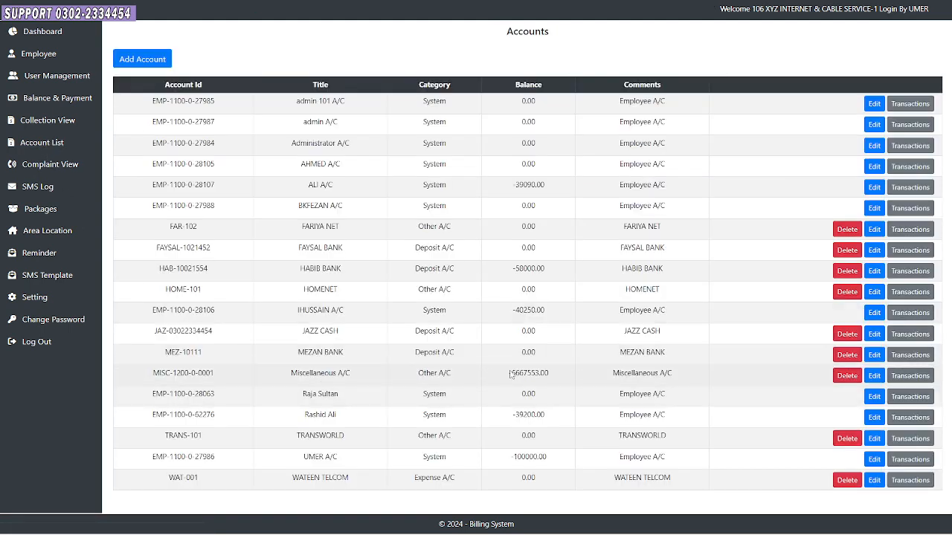
pyautogui.doubleClick(528, 331)
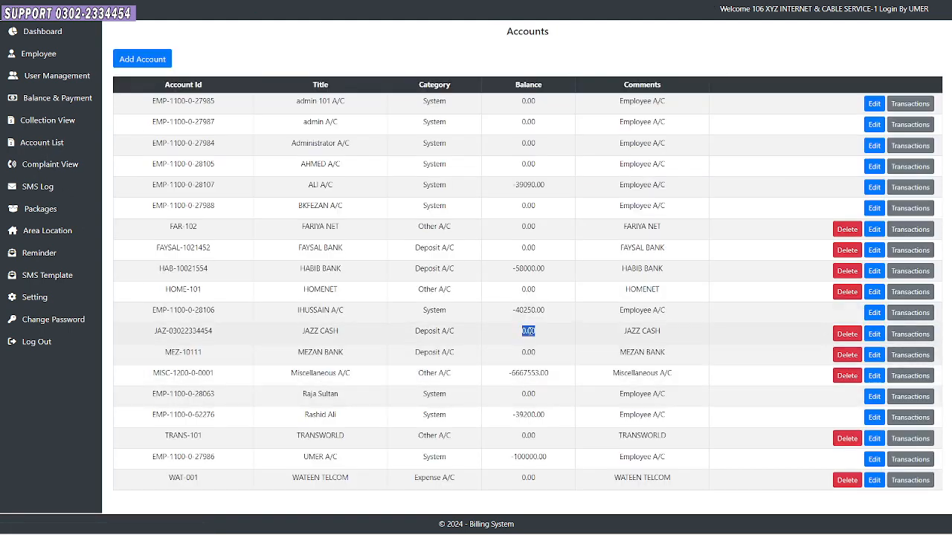
# - Record a deposit of 19000 into HABIB BANK for the Manager employee with the details "asdfsfdsf" and save it
pyautogui.click(43, 100)
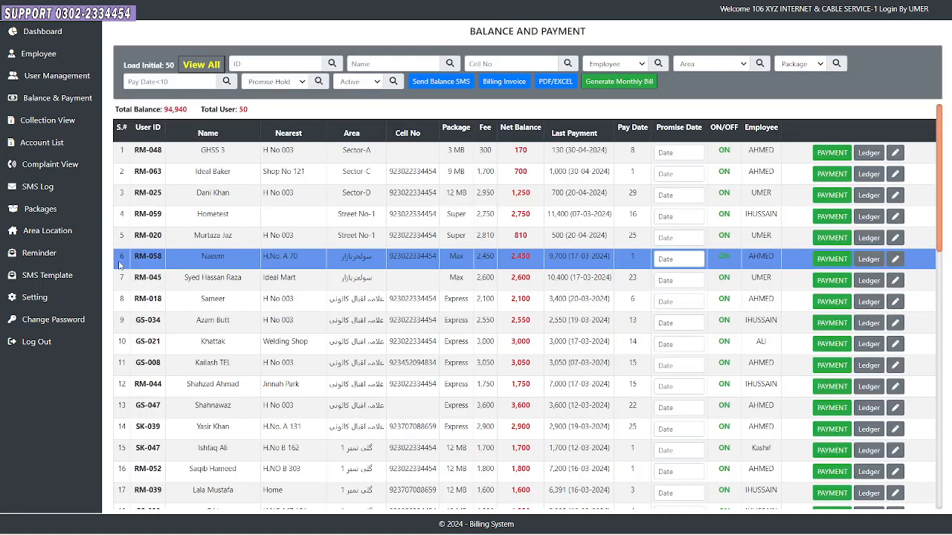
pyautogui.click(28, 59)
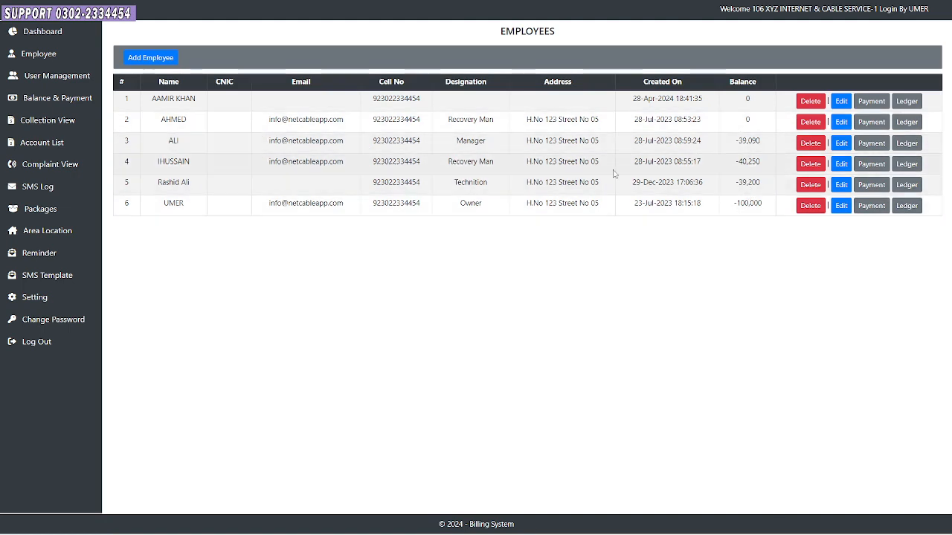
pyautogui.doubleClick(749, 140)
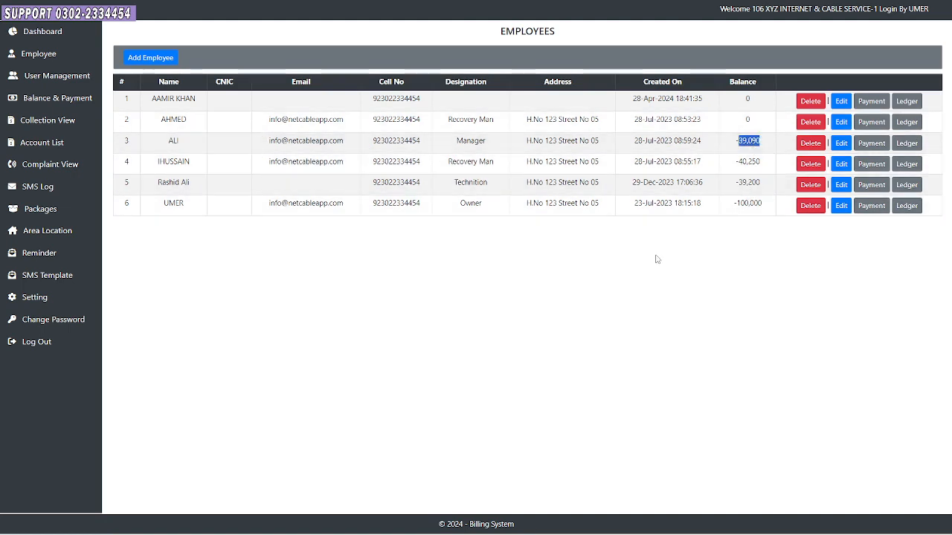
pyautogui.click(871, 143)
pyautogui.click(467, 62)
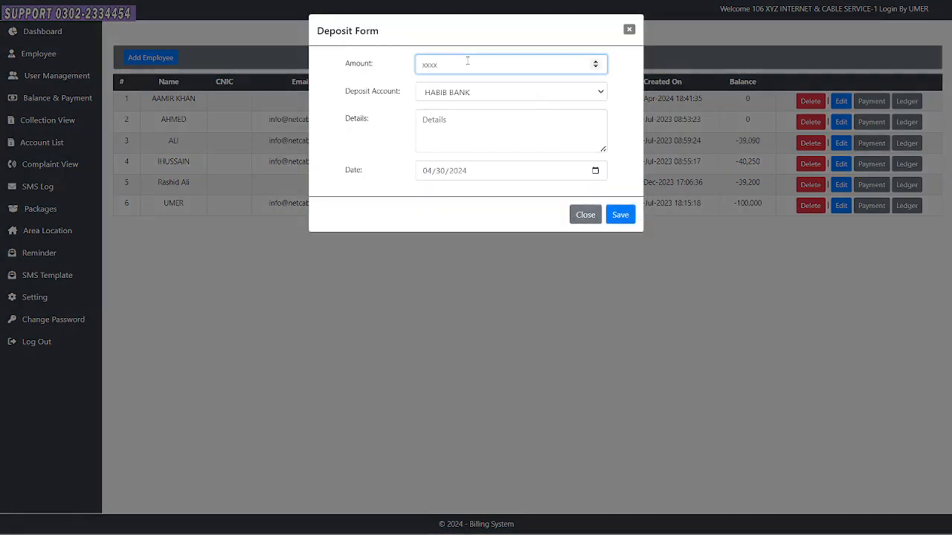
pyautogui.write('19000')
pyautogui.click(461, 125)
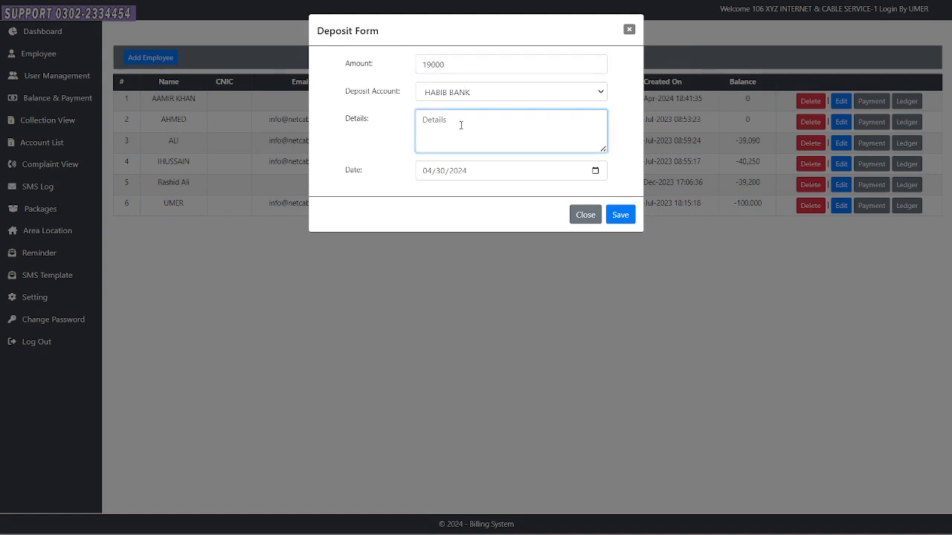
pyautogui.write('asdfsfdsf')
pyautogui.click(620, 215)
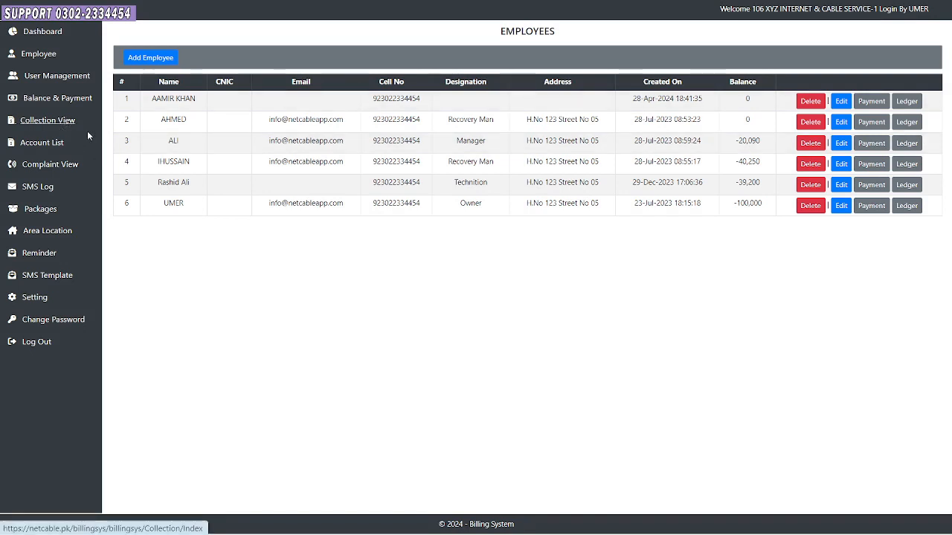
# - Check the Owner employee's balance and view the day's collections
pyautogui.doubleClick(754, 204)
pyautogui.click(55, 124)
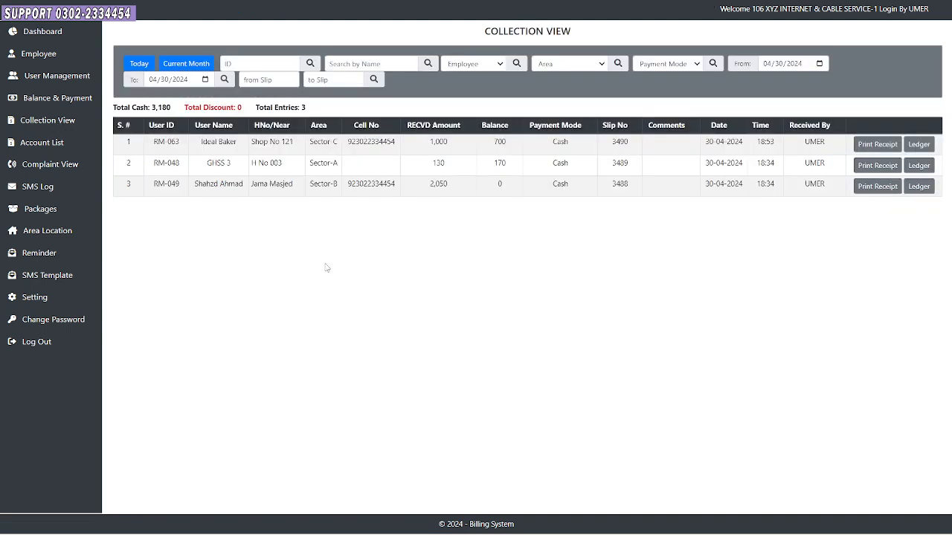
# - Receive cash payments of 2450 and 2550 from the customers in rows 6 and 9 of the balance and payment list
pyautogui.click(73, 103)
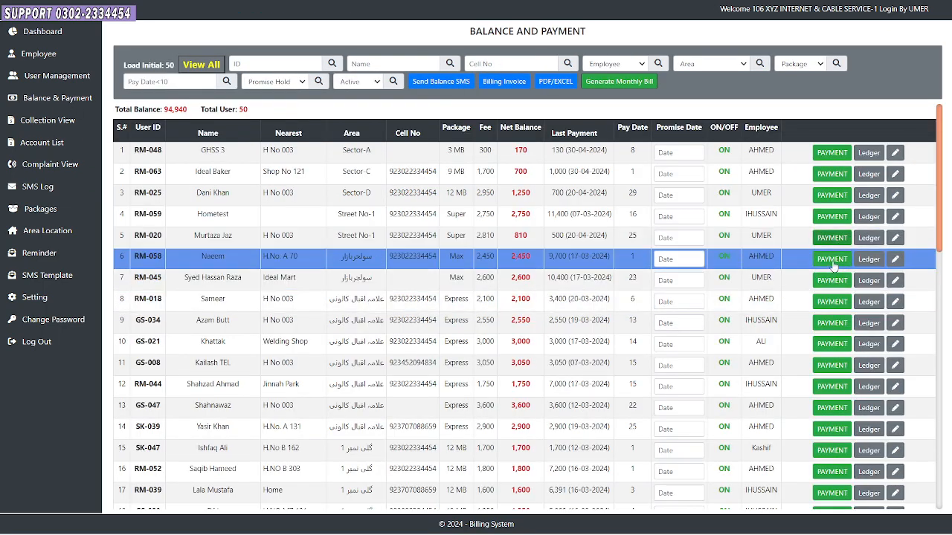
pyautogui.click(835, 260)
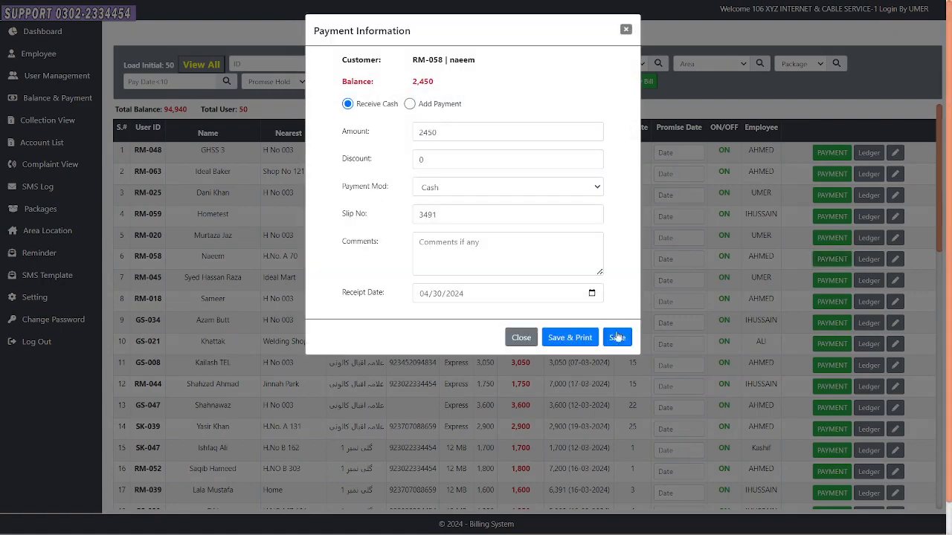
pyautogui.click(616, 336)
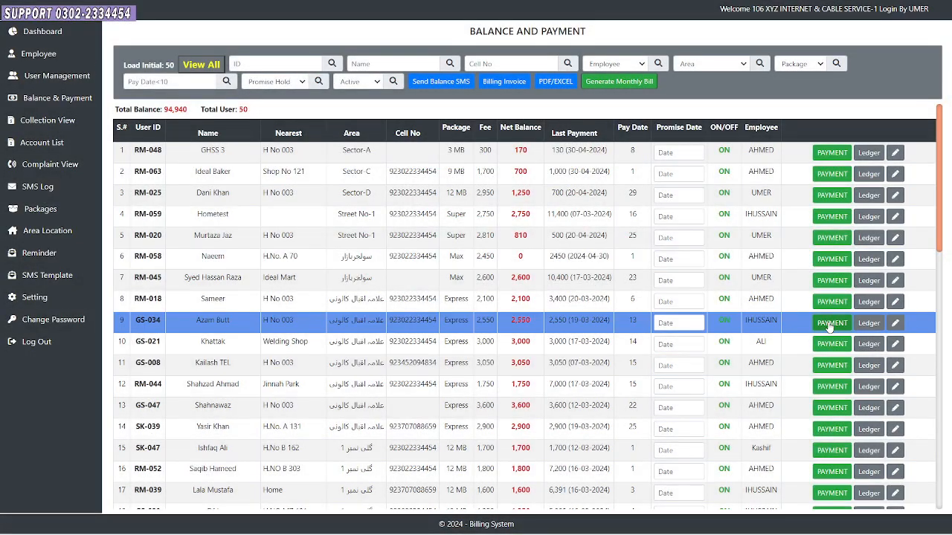
pyautogui.click(831, 322)
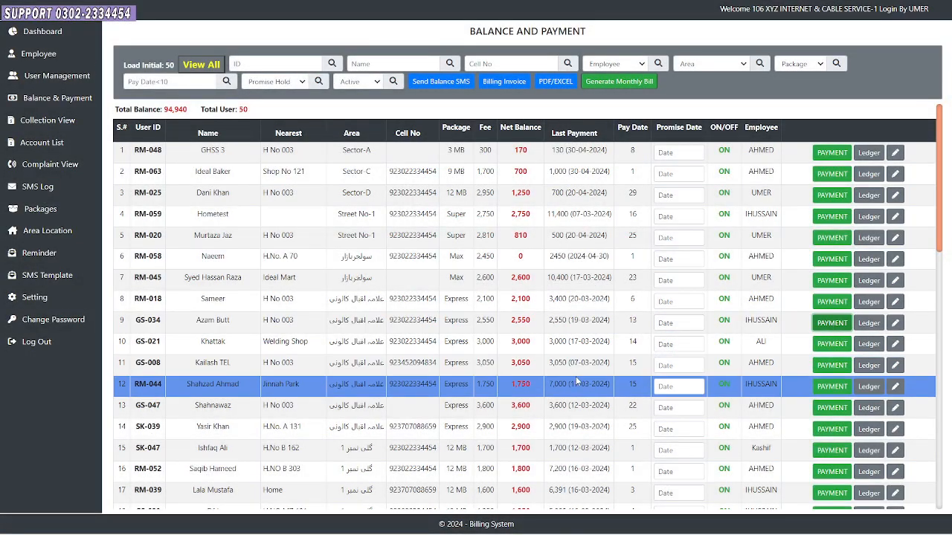
pyautogui.click(616, 335)
# - Receive cash payments of 1750, 2900 and 2750 from the customers in rows 12, 14 and 4
pyautogui.click(819, 386)
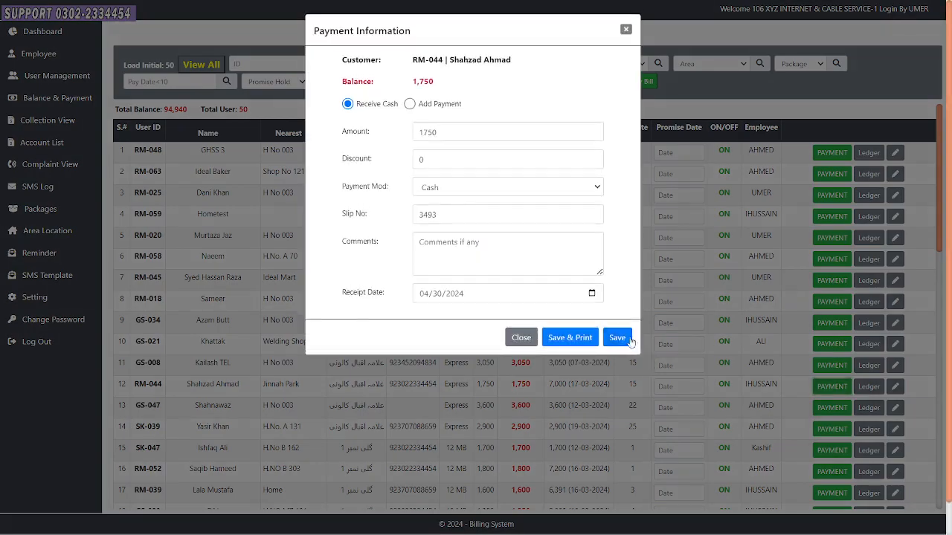
pyautogui.click(616, 337)
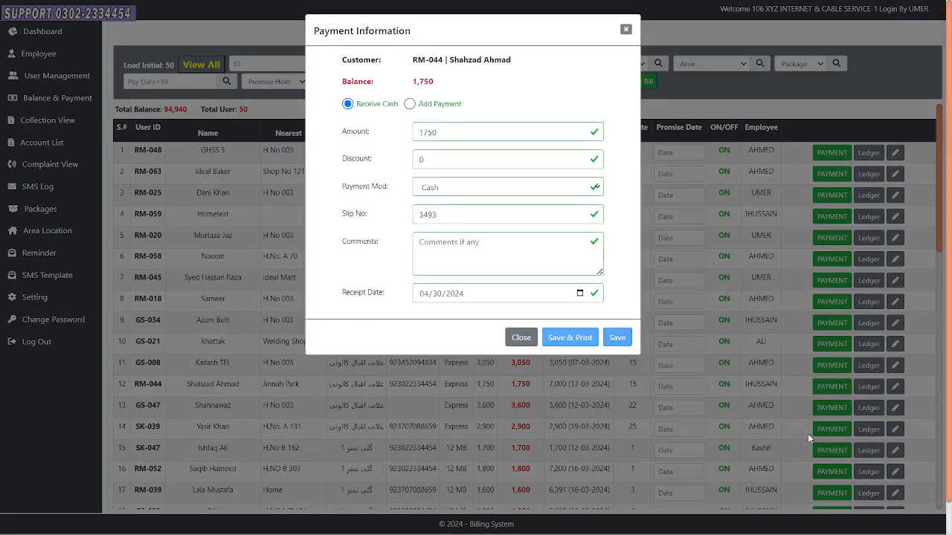
pyautogui.click(829, 429)
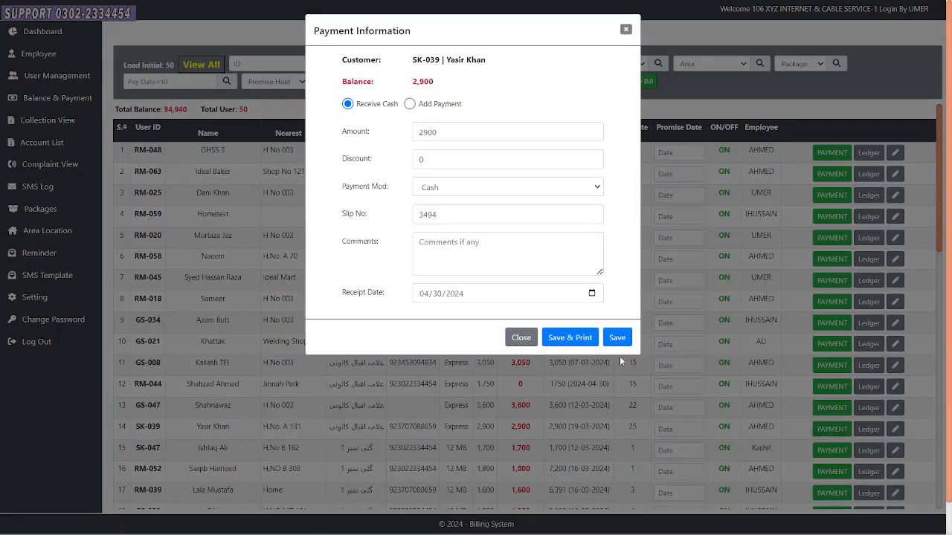
pyautogui.click(617, 336)
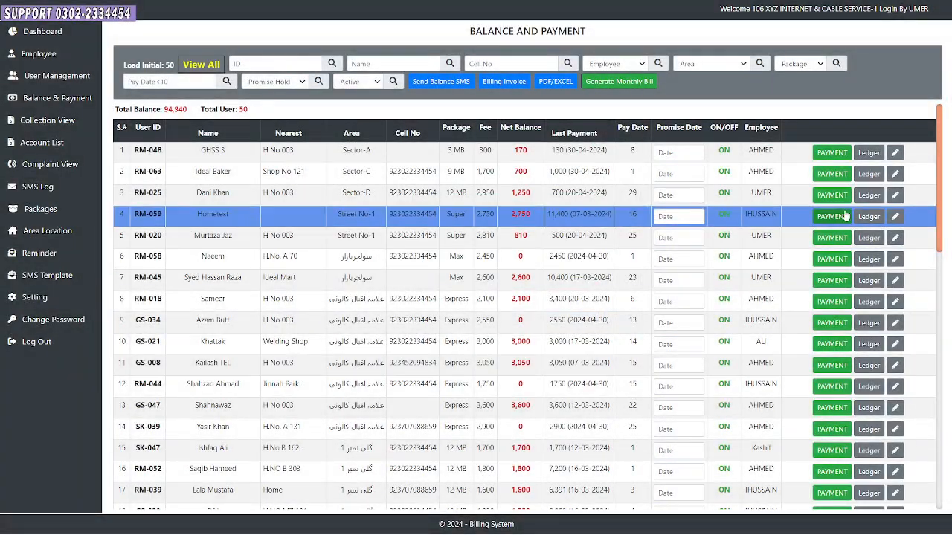
pyautogui.click(845, 216)
pyautogui.click(616, 337)
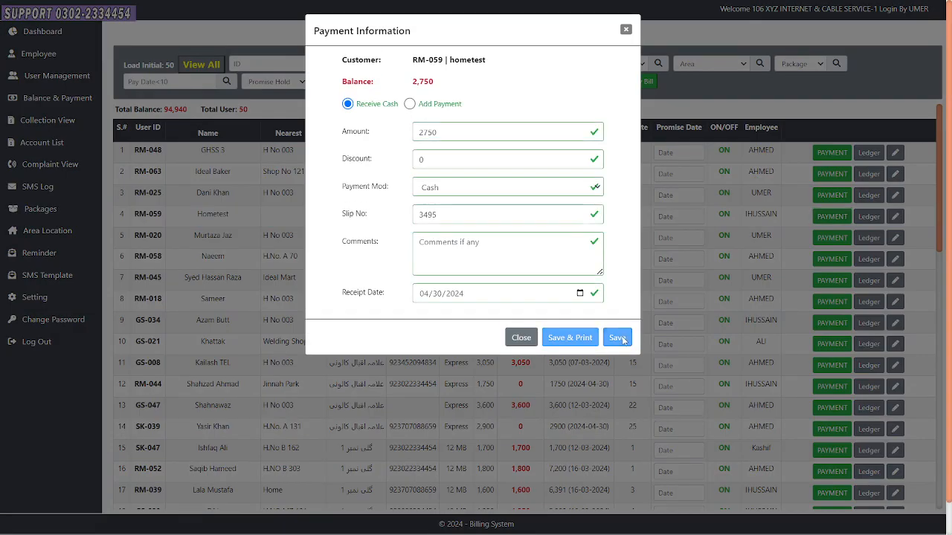
# - Receive cash payments of 2100 and 1000 from the customers in rows 43 and 48
pyautogui.scroll(-10, 625, 344)
pyautogui.click(832, 343)
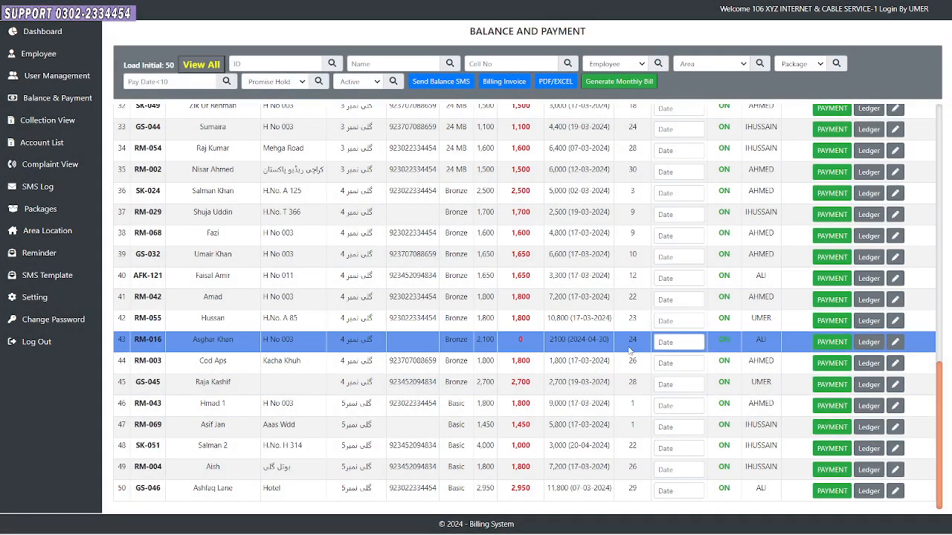
pyautogui.click(832, 448)
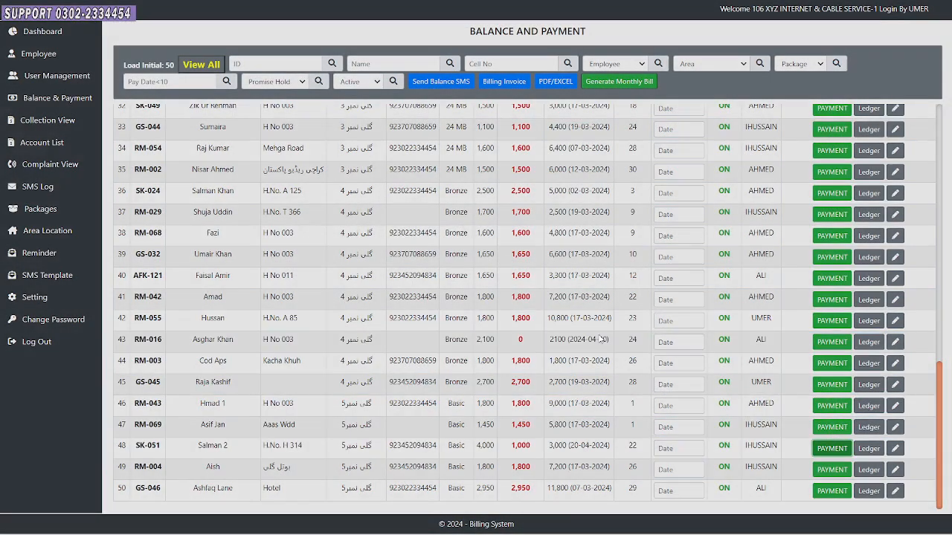
pyautogui.click(618, 337)
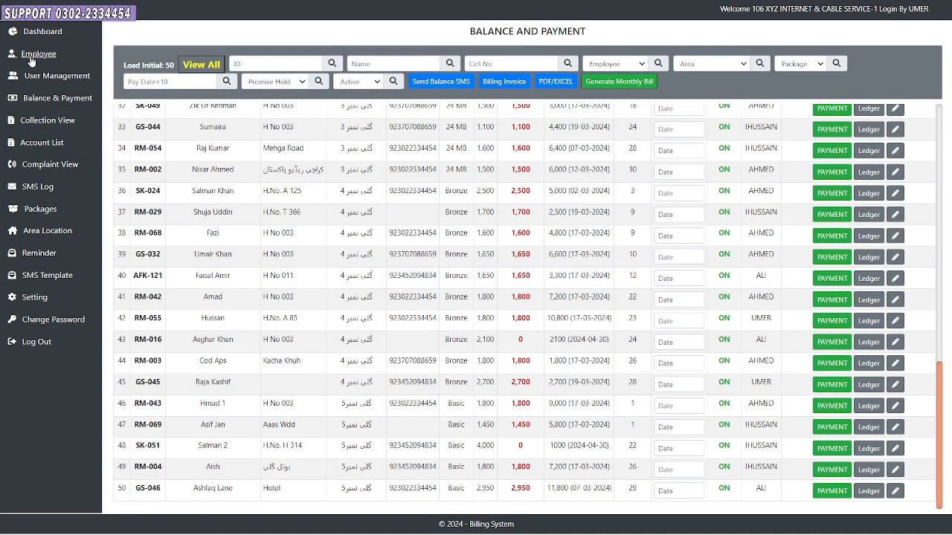
# - Check the Owner employee's balance in the employee list and review the HABIB BANK deposit amount in that employee's ledger report
pyautogui.click(37, 54)
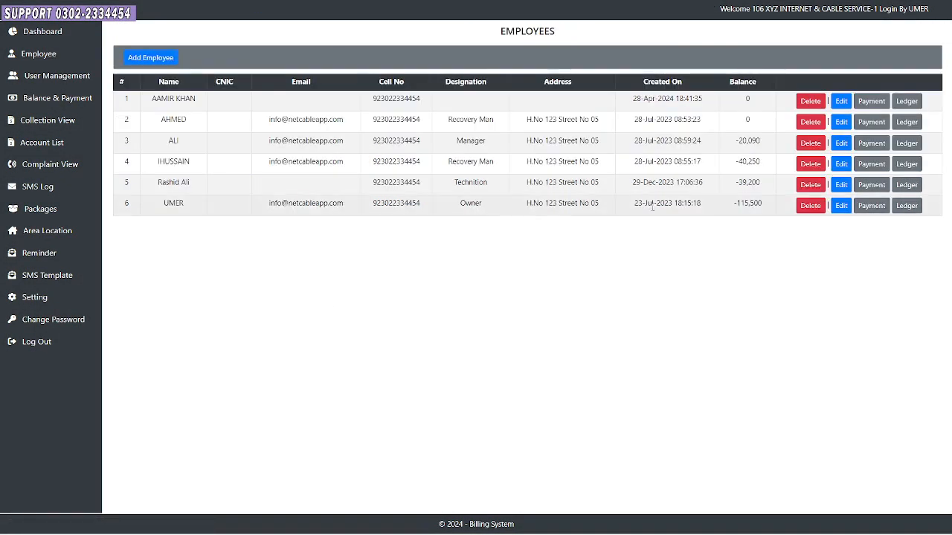
pyautogui.doubleClick(742, 205)
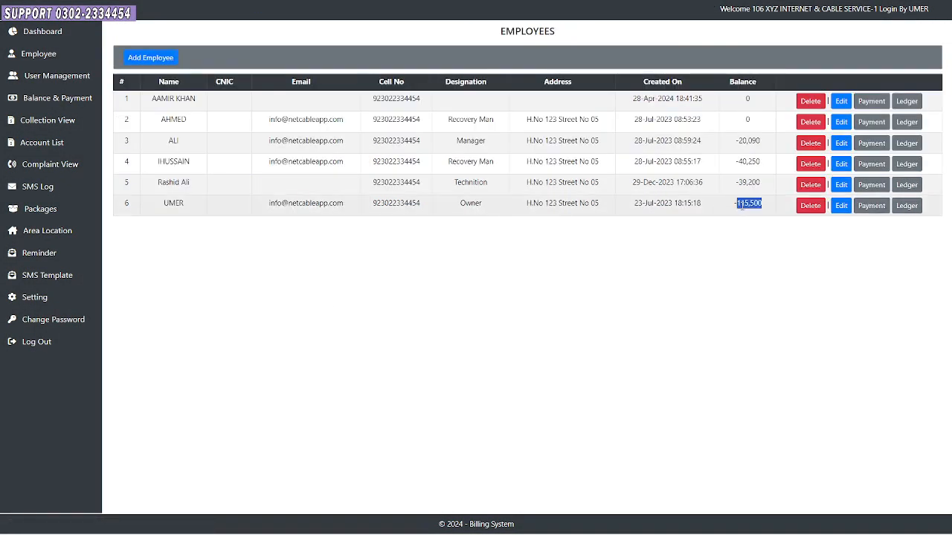
pyautogui.click(906, 208)
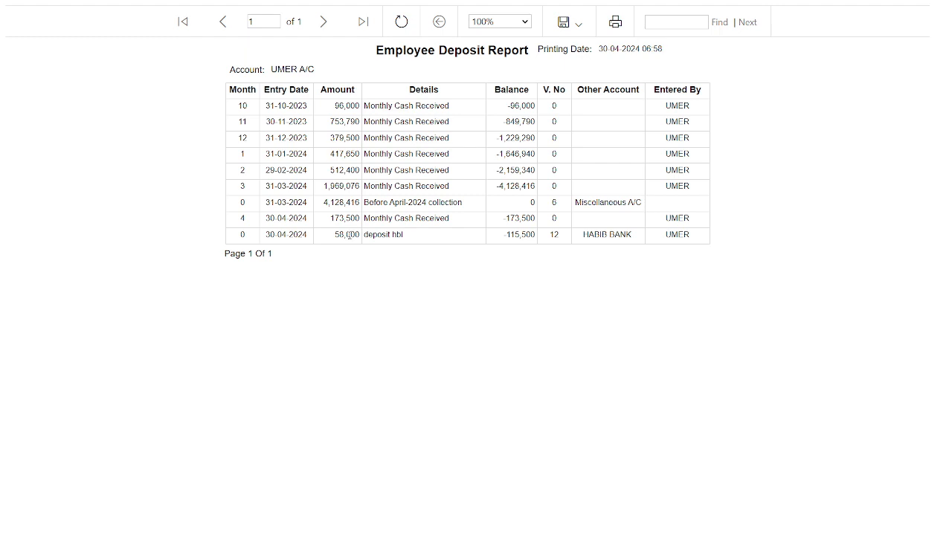
pyautogui.doubleClick(348, 235)
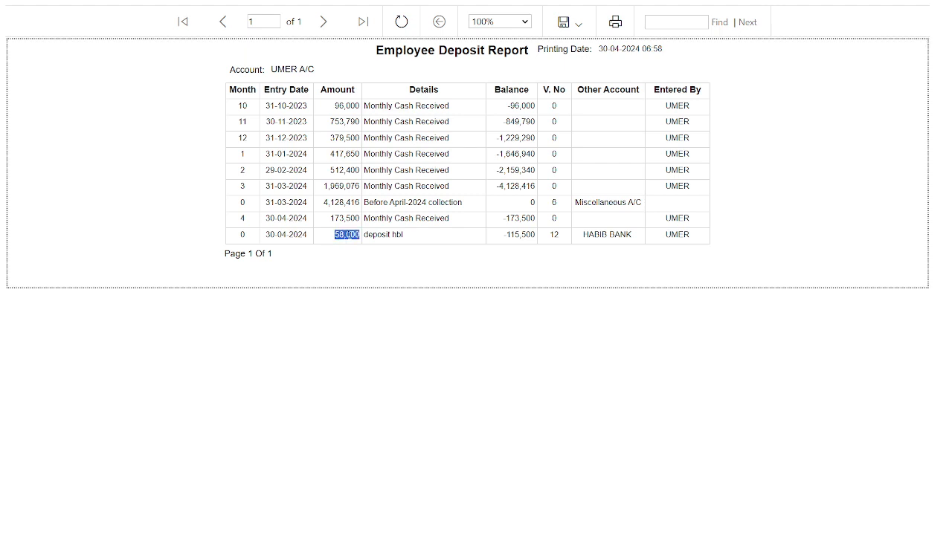
# - Examine the April Monthly Cash Received entry and the HABIB BANK deposit in the Owner employee's deposit report, closing the report when finished
pyautogui.doubleClick(345, 215)
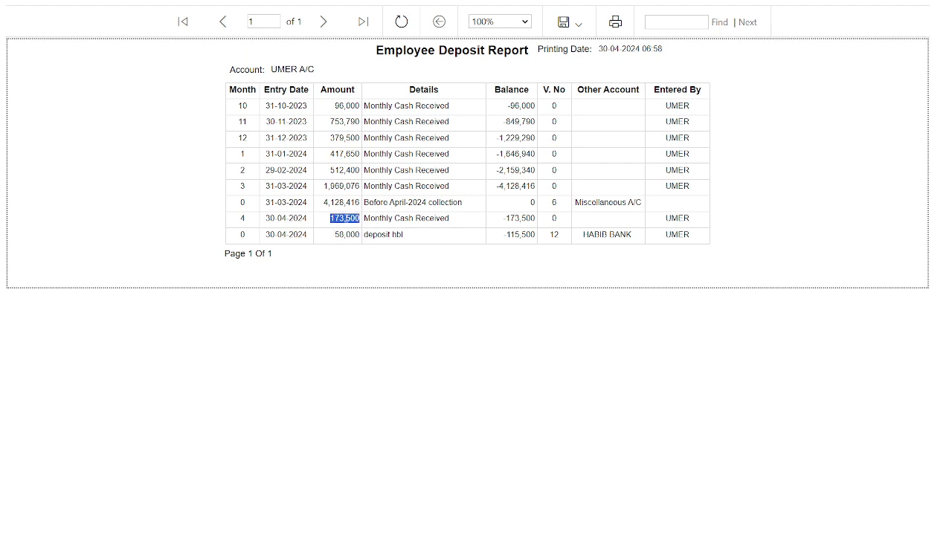
pyautogui.doubleClick(374, 220)
pyautogui.doubleClick(288, 219)
pyautogui.tripleClick(287, 219)
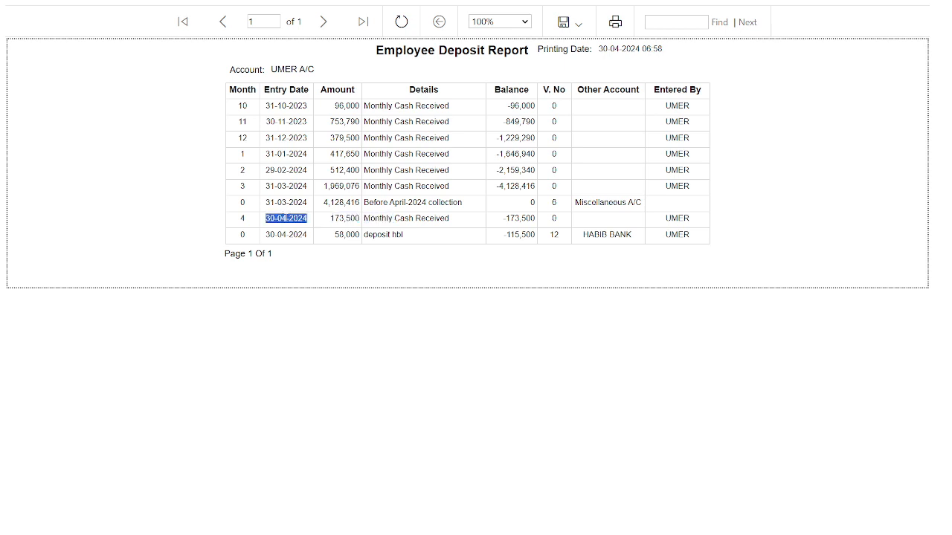
pyautogui.doubleClick(336, 218)
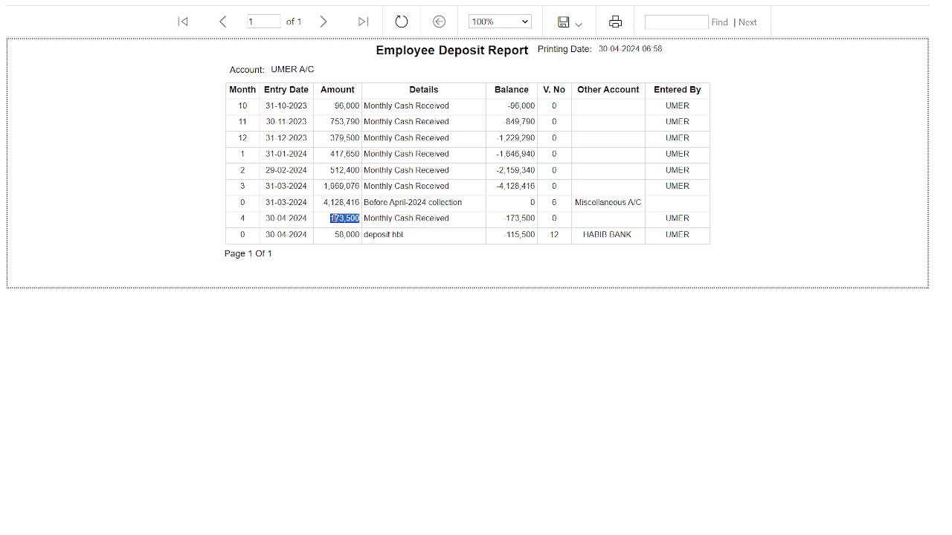
pyautogui.click(335, 218)
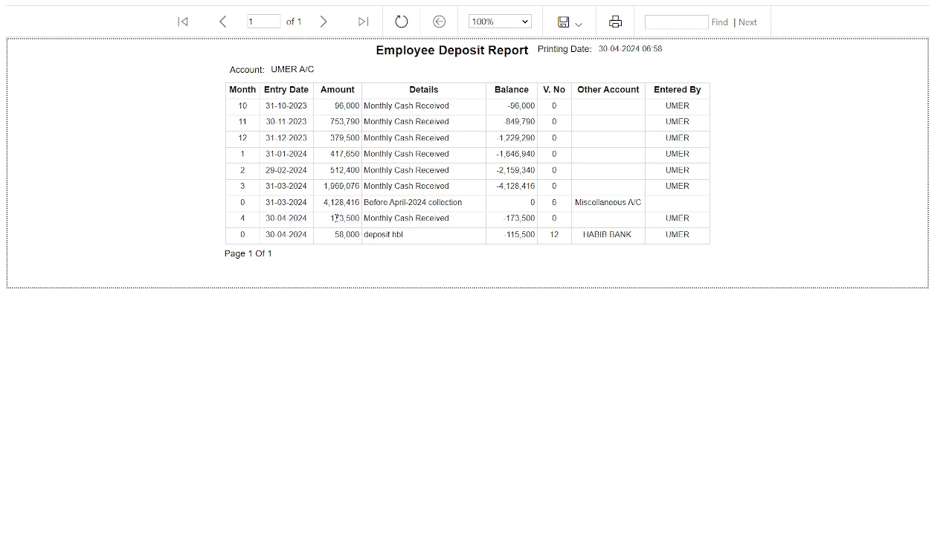
pyautogui.tripleClick(282, 218)
pyautogui.tripleClick(393, 218)
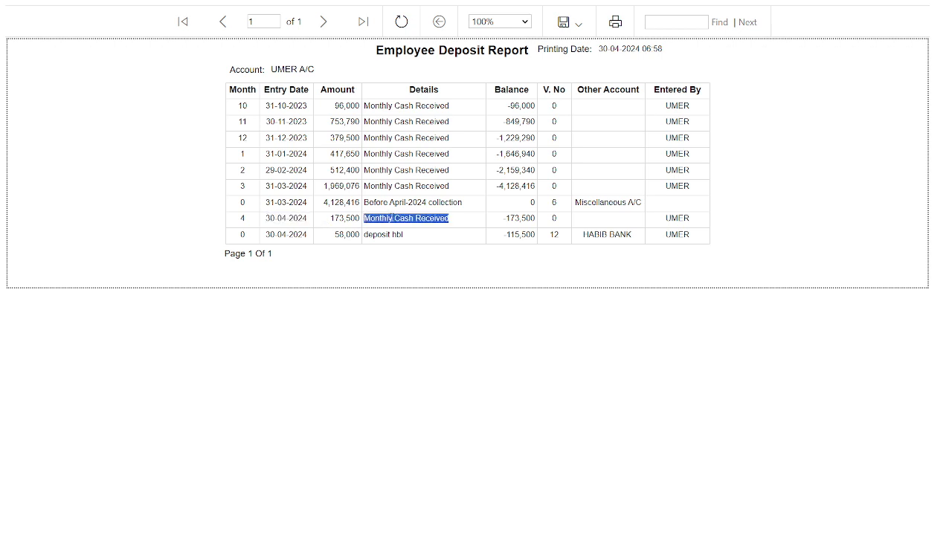
pyautogui.doubleClick(344, 218)
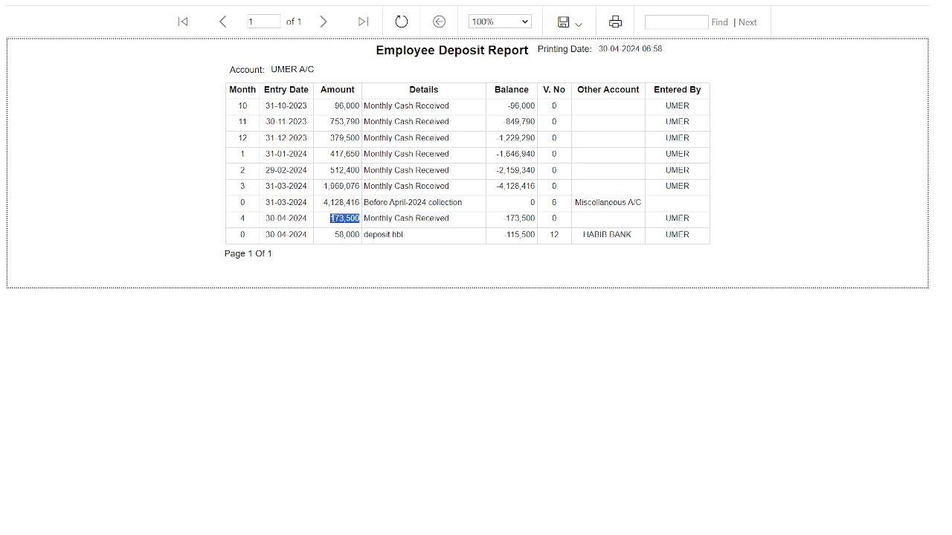
pyautogui.click(345, 235)
pyautogui.tripleClick(379, 235)
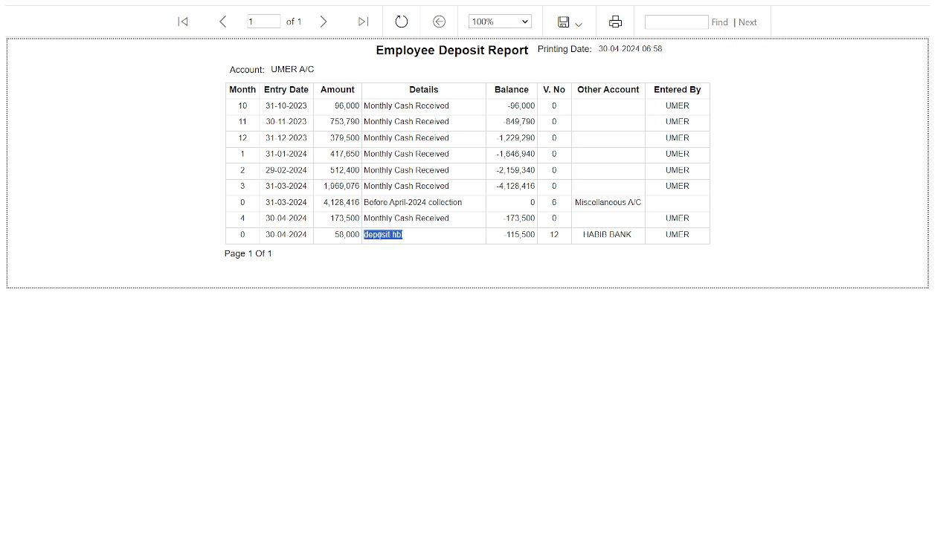
pyautogui.hotkey('ctrl', 'w')
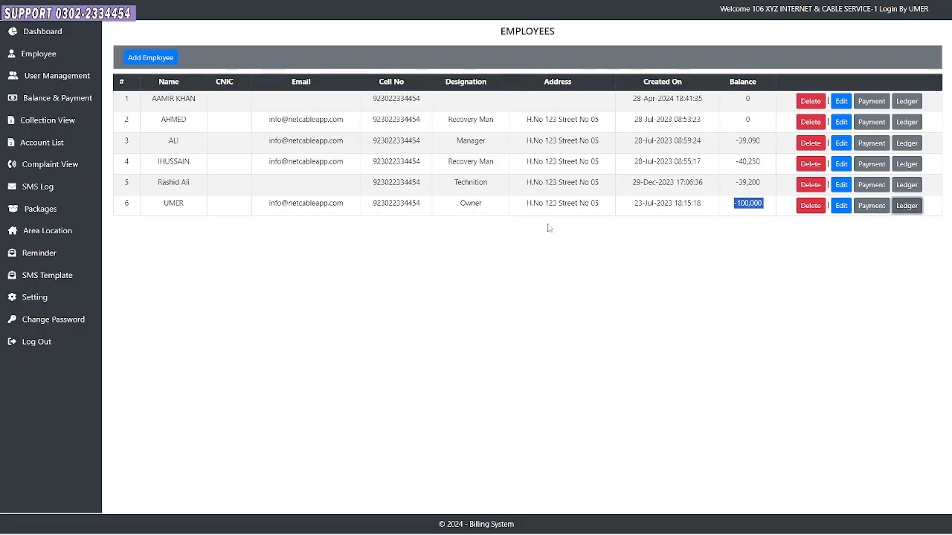
# - Record a 5000 deposit to HABIB BANK for the Owner employee with the details "sdcslds"
pyautogui.click(866, 207)
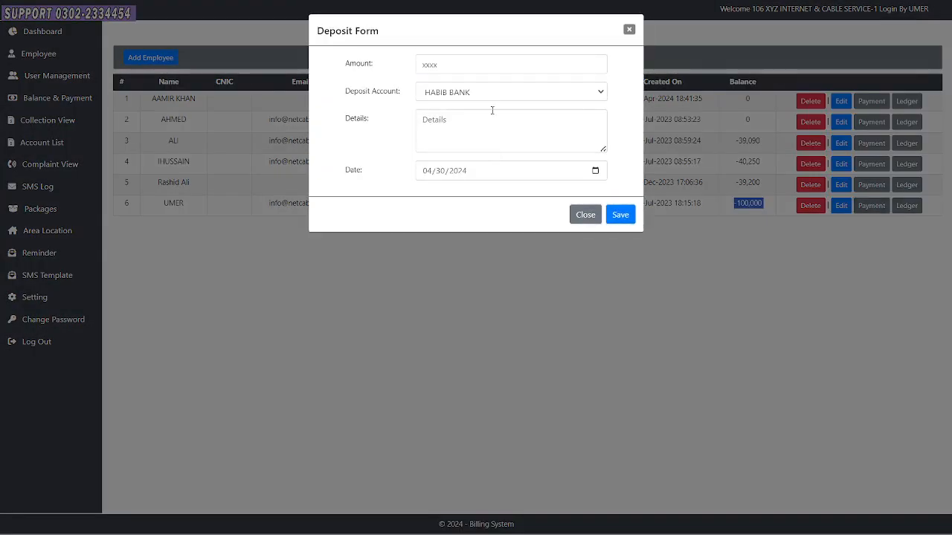
pyautogui.write('5000')
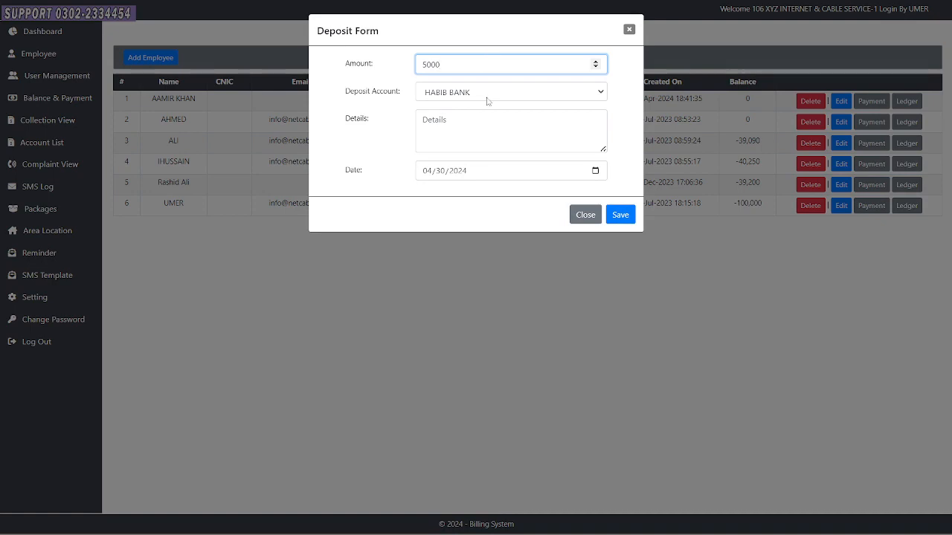
pyautogui.click(502, 137)
pyautogui.write('asdasd')
pyautogui.click(618, 212)
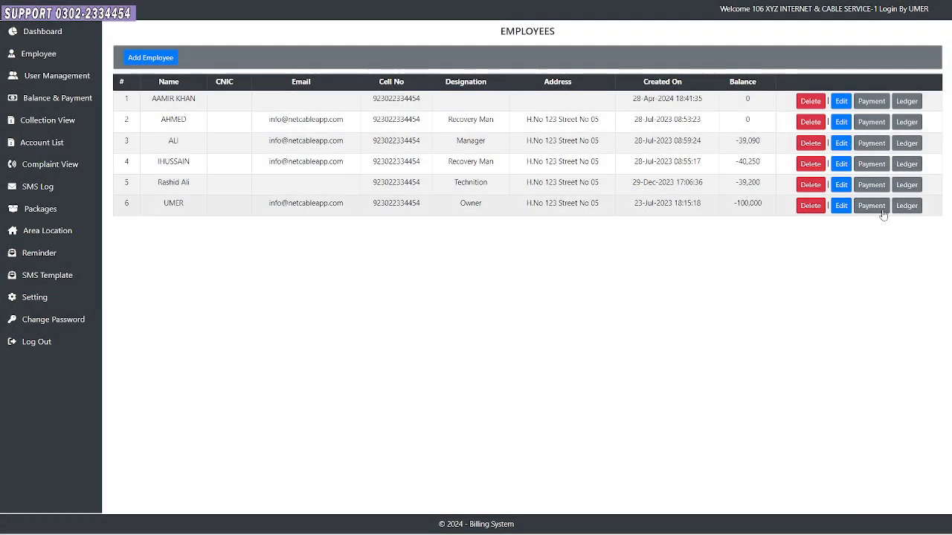
# - Record a 10000 deposit to HABIB BANK for the Owner employee with the details "zxcxcz"
pyautogui.click(882, 211)
pyautogui.click(466, 62)
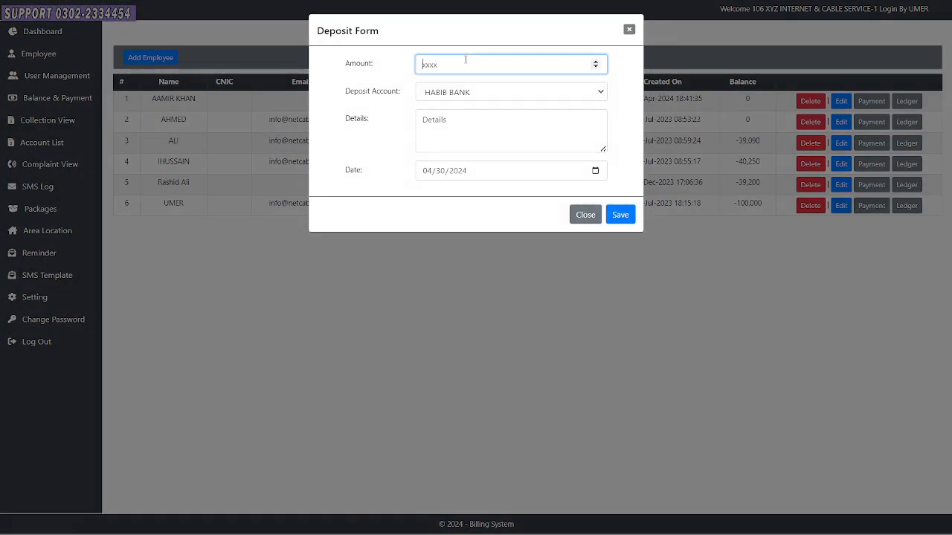
pyautogui.write('10000')
pyautogui.click(520, 130)
pyautogui.write('zxcxcz')
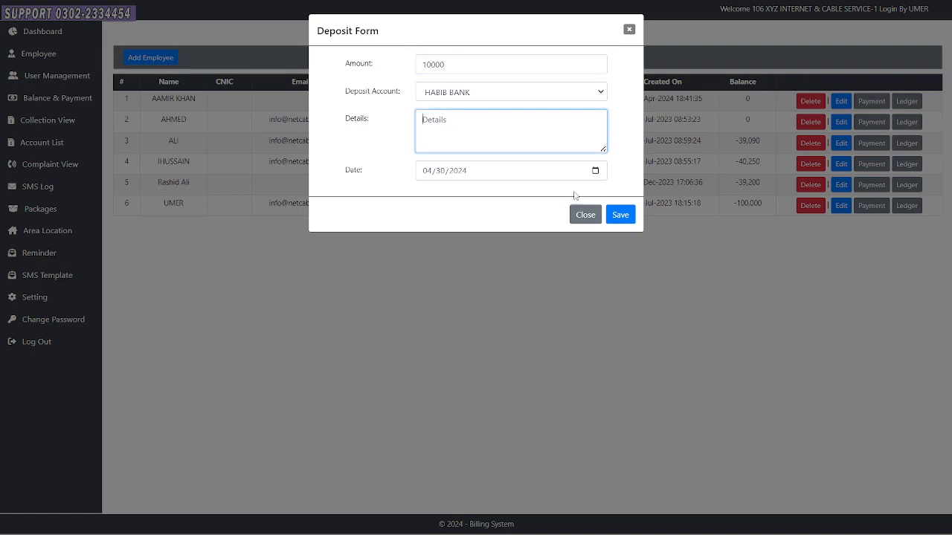
pyautogui.click(621, 215)
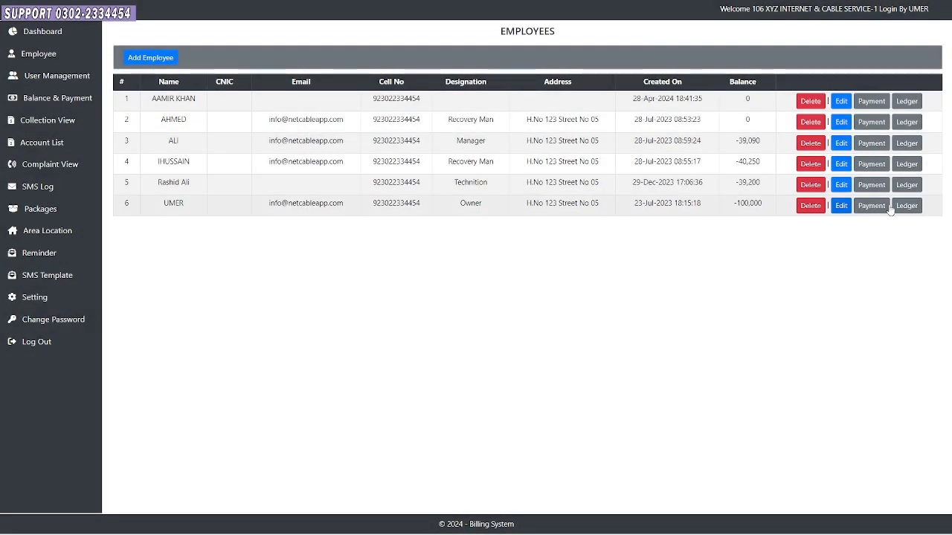
# - Review the HABIB BANK deposits and running balance in the Owner employee's ledger report, and reload the employee list to compare the balance
pyautogui.click(910, 208)
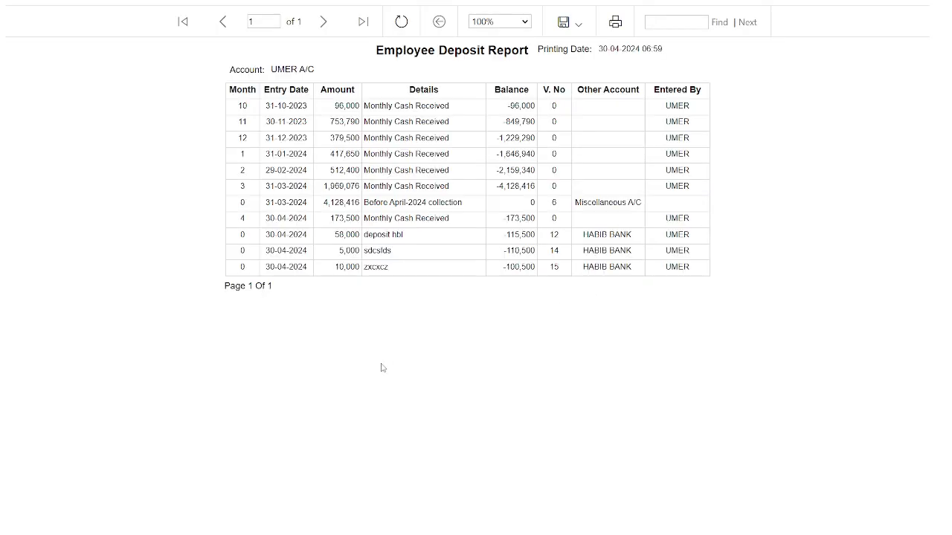
pyautogui.doubleClick(351, 251)
pyautogui.doubleClick(349, 267)
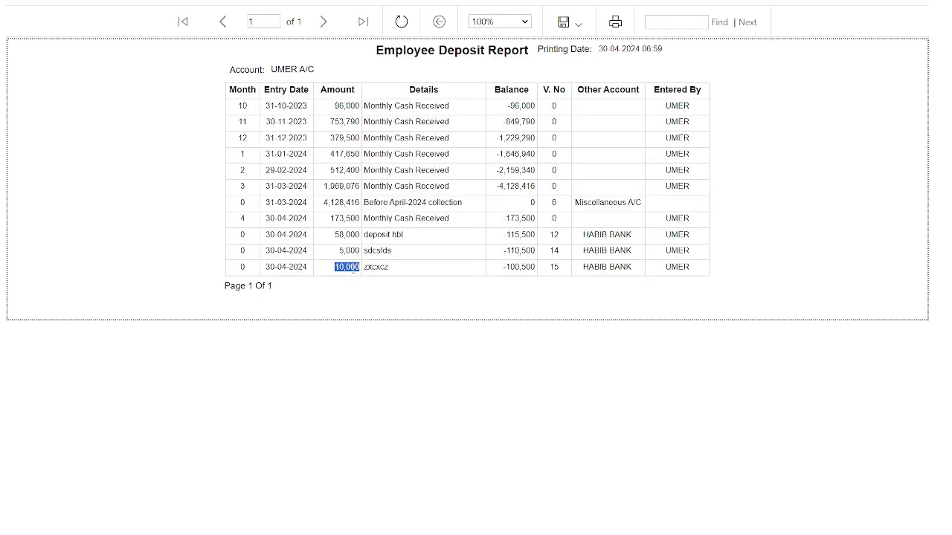
pyautogui.doubleClick(351, 235)
pyautogui.doubleClick(526, 268)
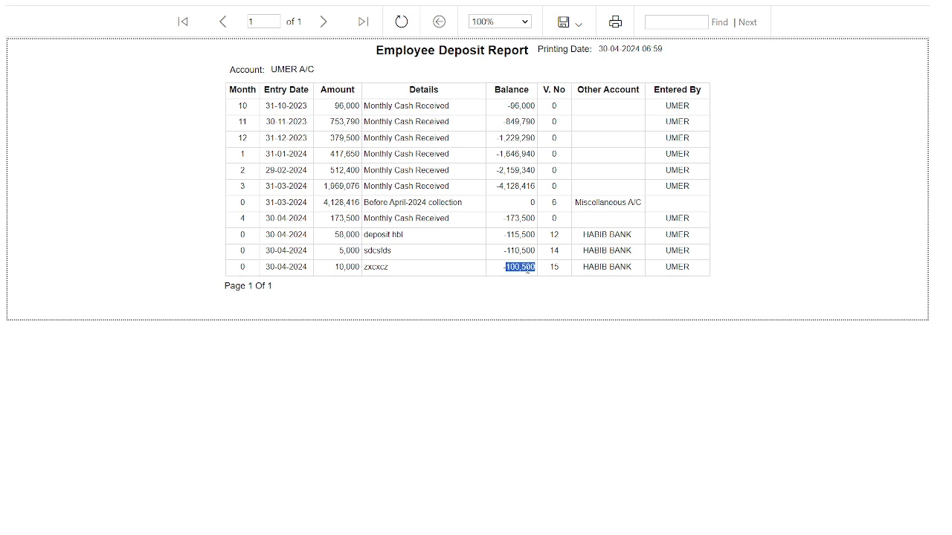
pyautogui.tripleClick(612, 235)
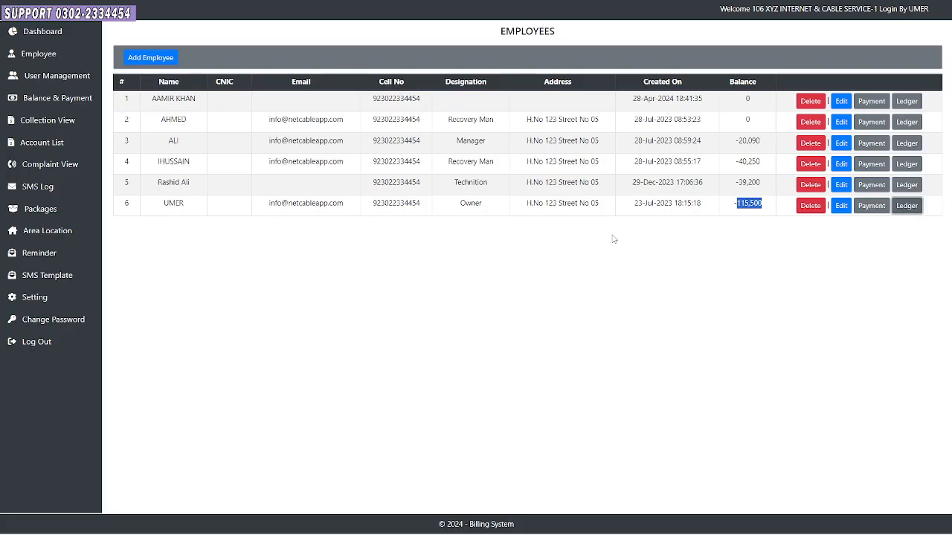
pyautogui.click(33, 57)
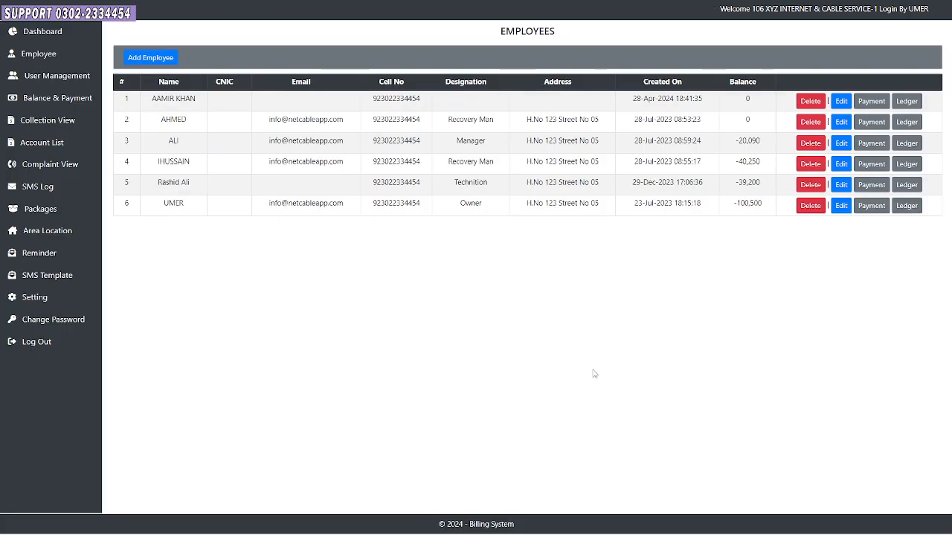